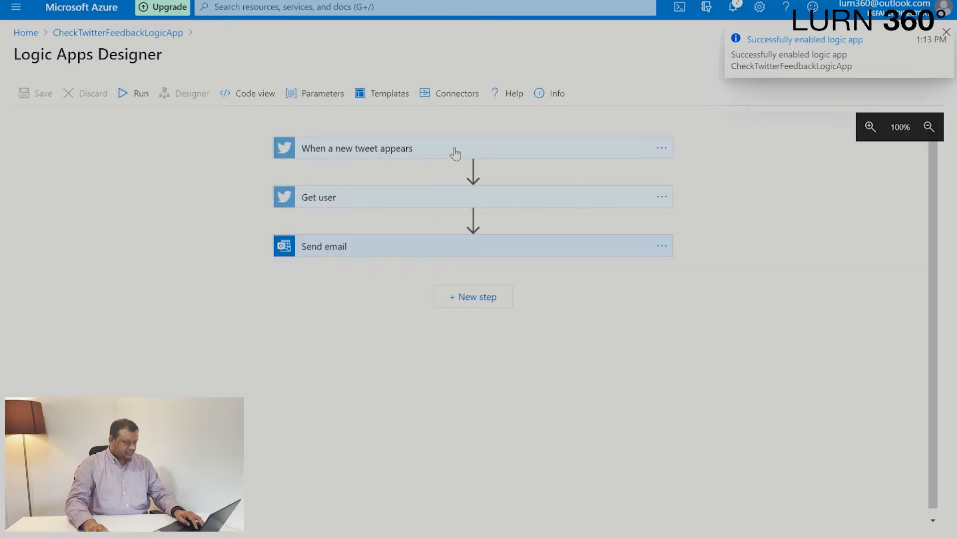
Review the search text and checking interval of the new tweet trigger.
left_click(362, 149)
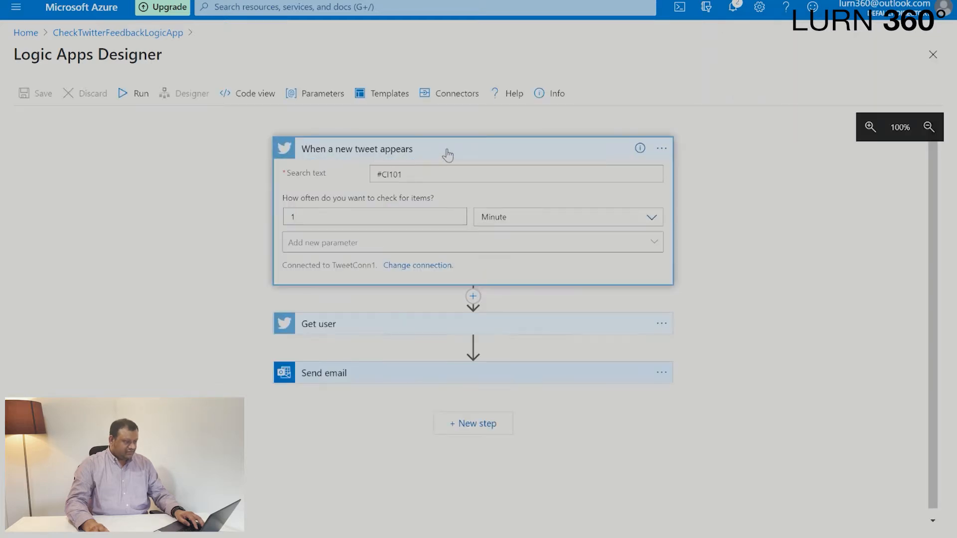
left_click_drag(379, 179, 367, 173)
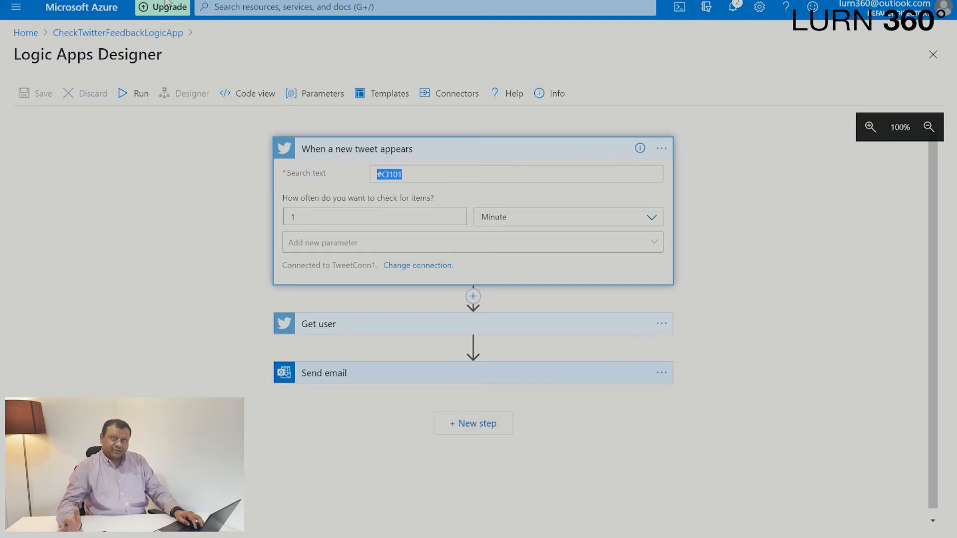
left_click(257, 231)
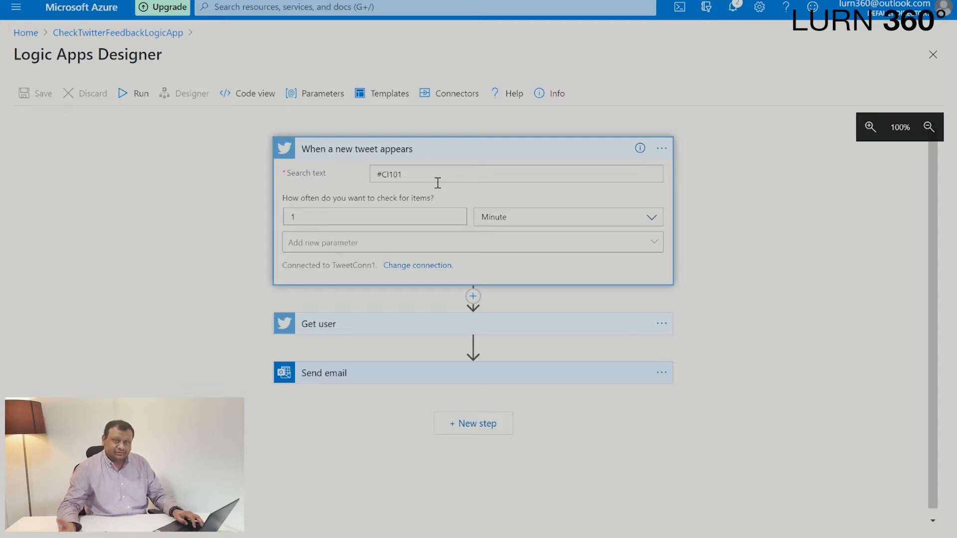
Insert the Text Analytics action Detect Sentiment between the new tweet trigger and the Get user step.
left_click(473, 297)
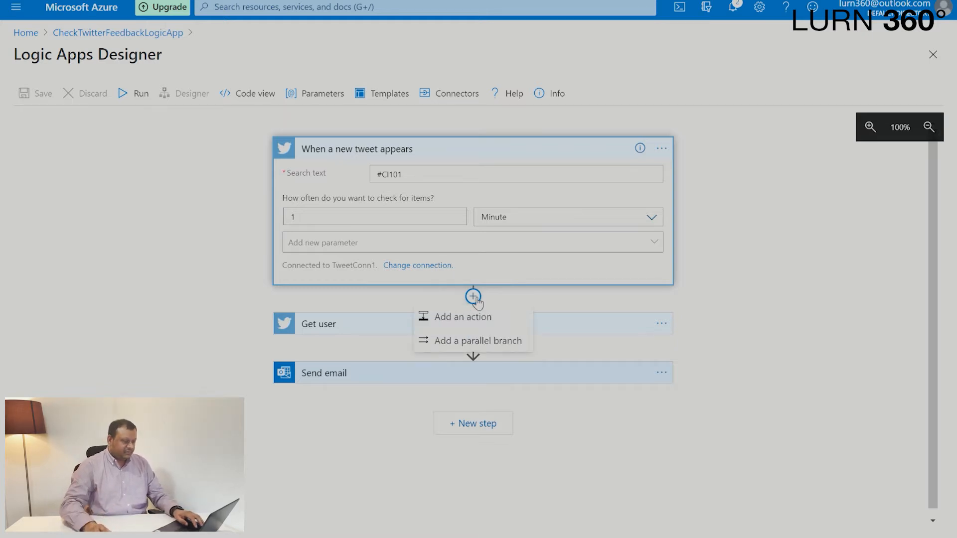
left_click(496, 320)
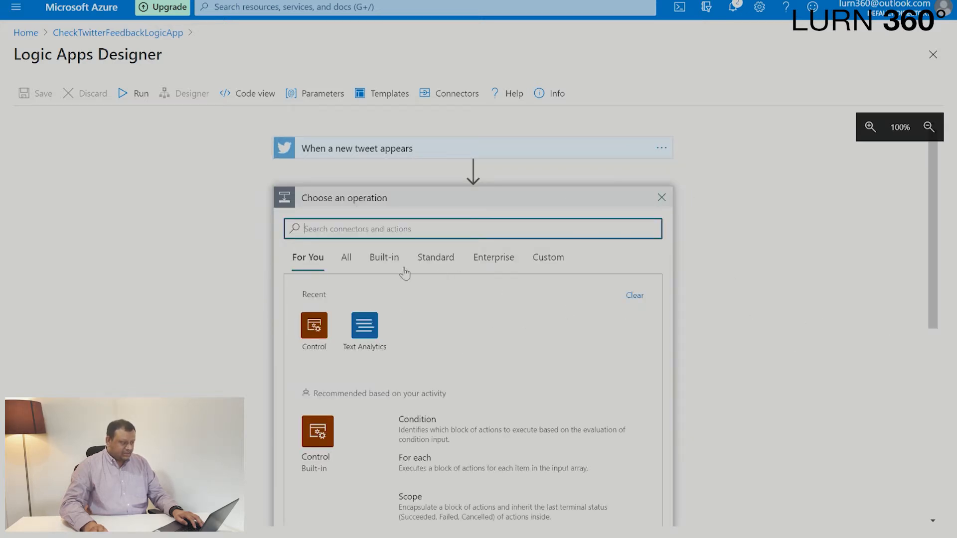
left_click(355, 258)
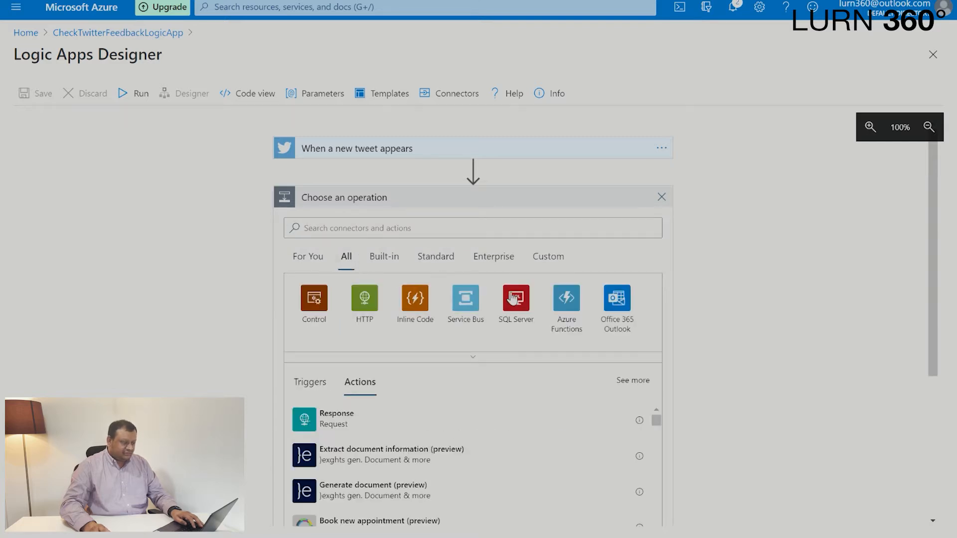
left_click(477, 359)
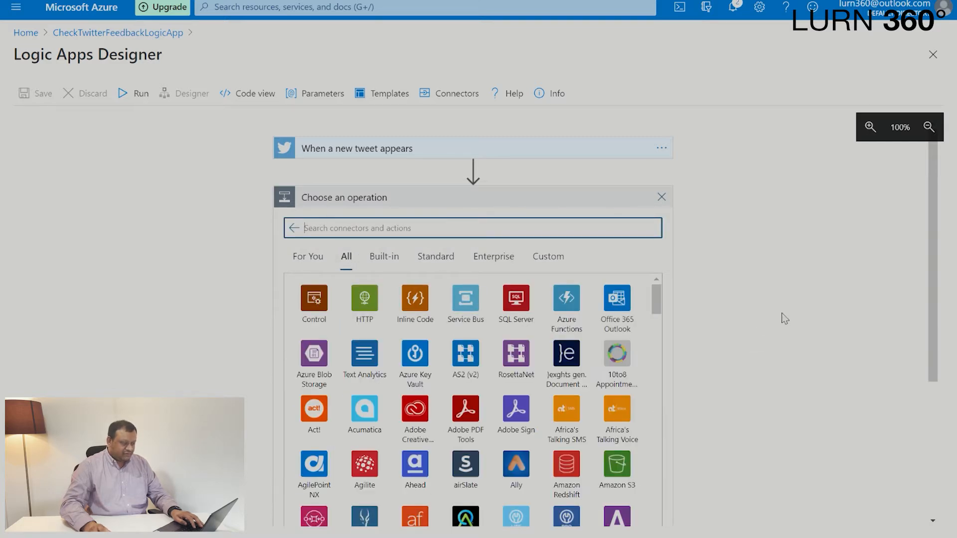
scroll(781, 313, "down", 3)
scroll(782, 313, "down", 1)
scroll(533, 344, "up", 3)
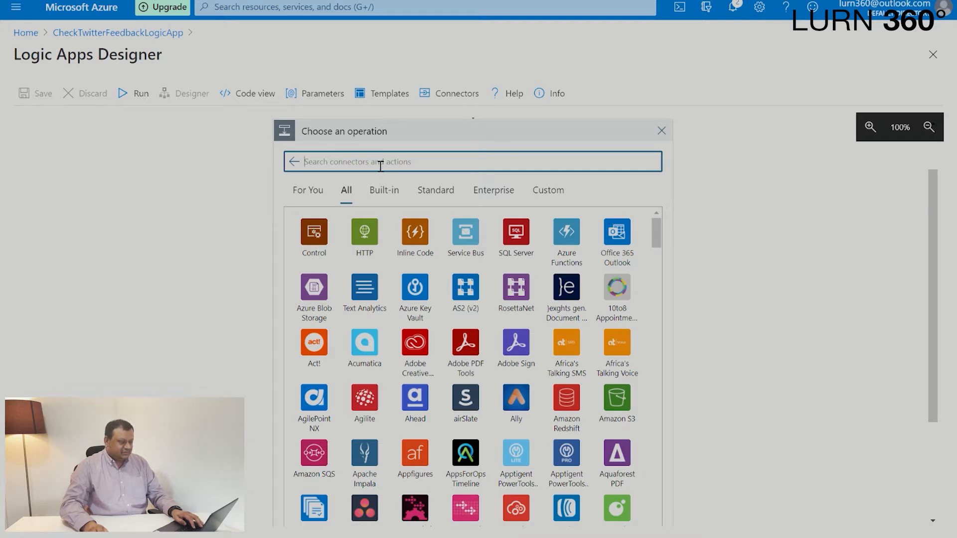
type("text")
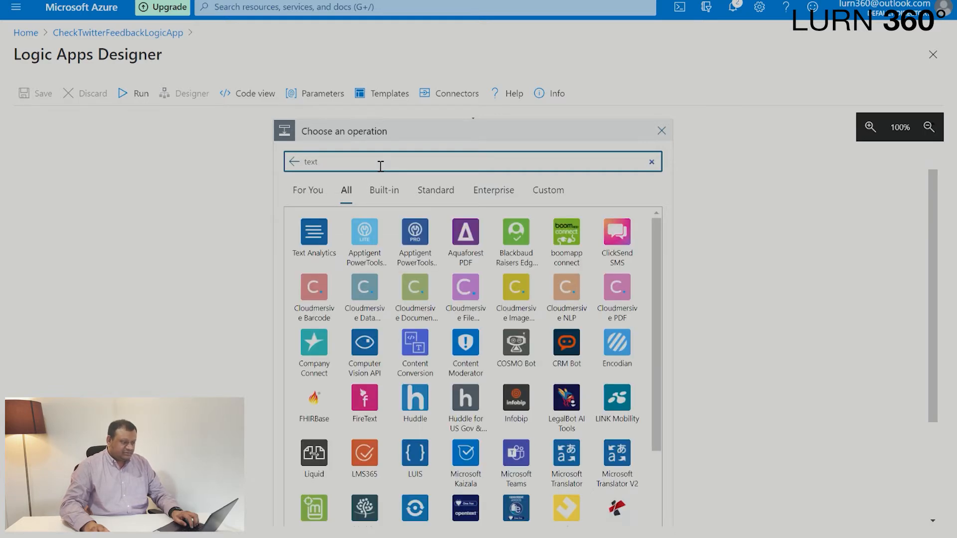
left_click(314, 234)
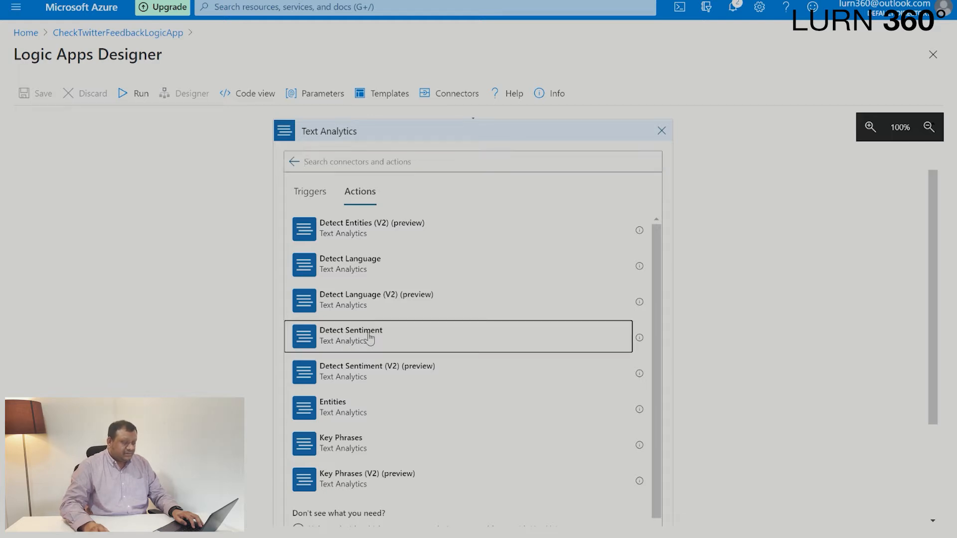
left_click(367, 338)
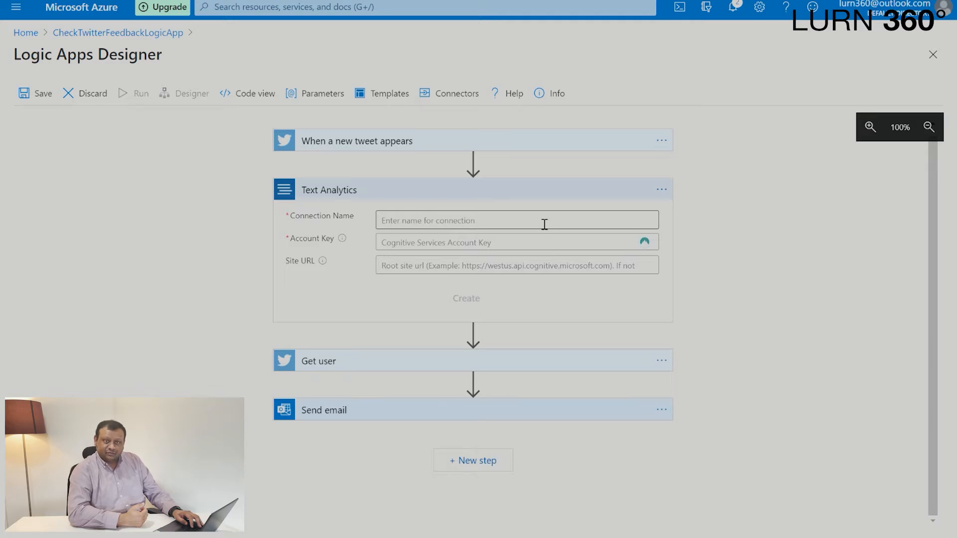
Name the Text Analytics connection TextAnaConn1.
left_click(421, 227)
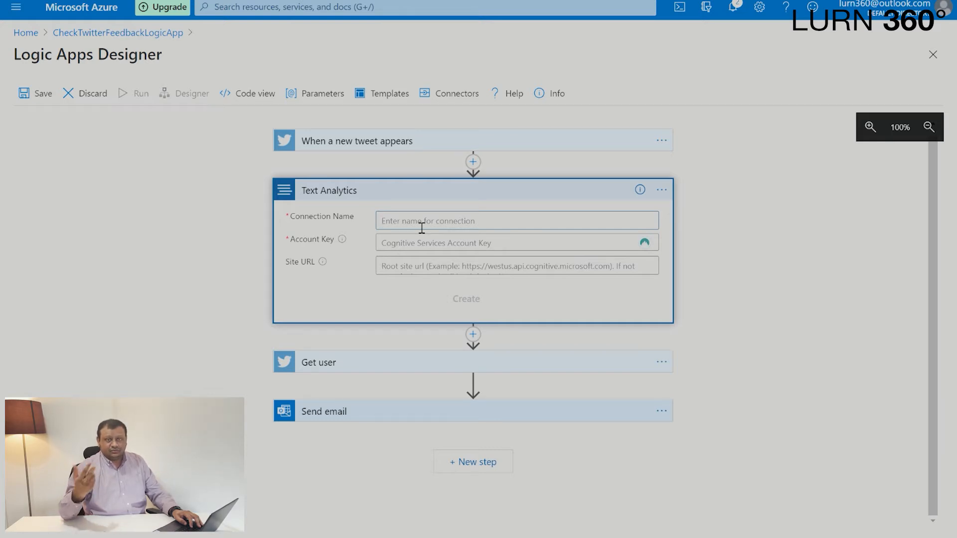
type("T")
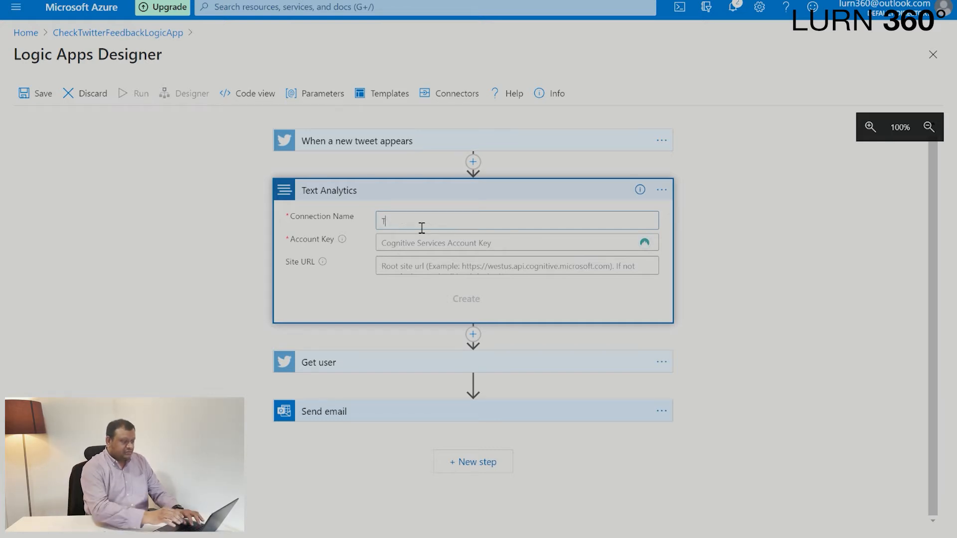
type("extAnaConn1")
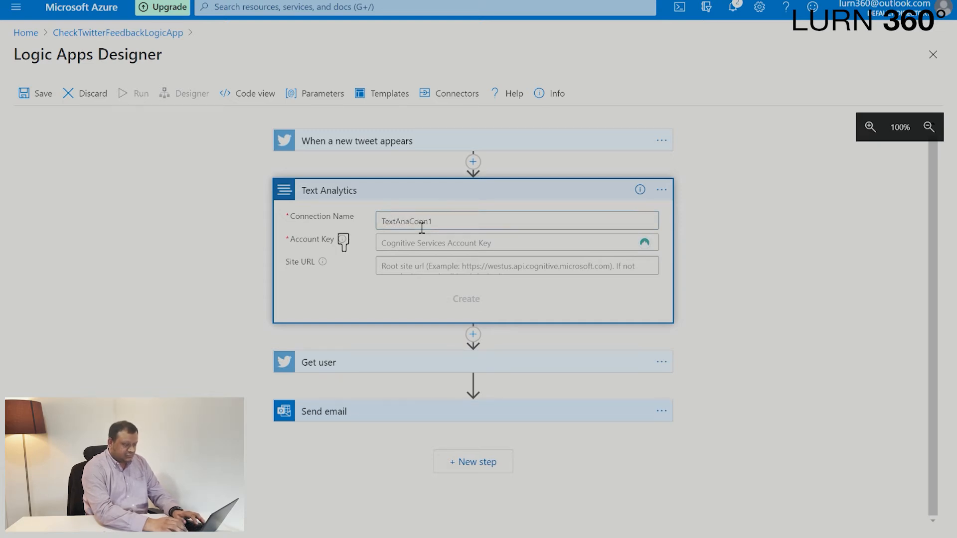
key("Tab")
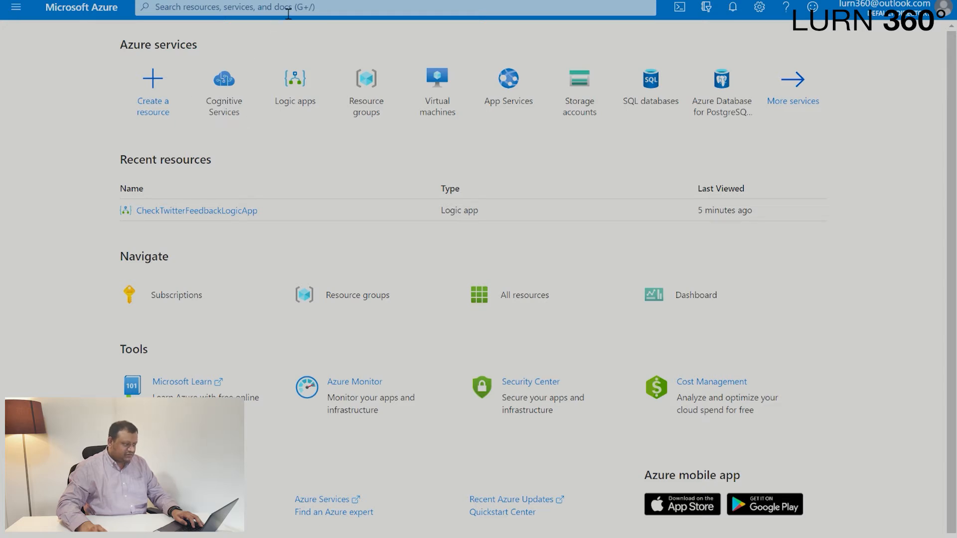
From the Azure home page, start creating a cognitive service and show all Marketplace offers in the Cognitive Services category.
left_click(236, 103)
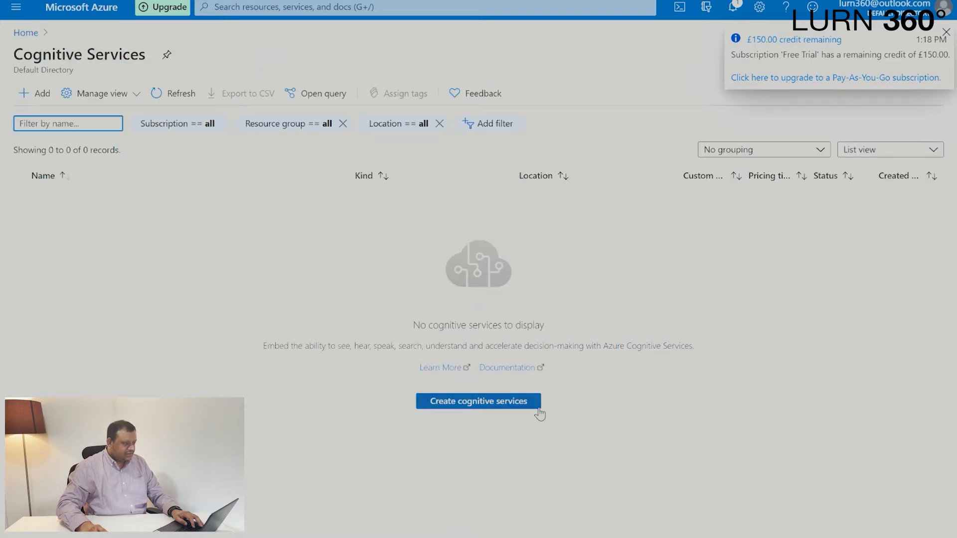
left_click(481, 403)
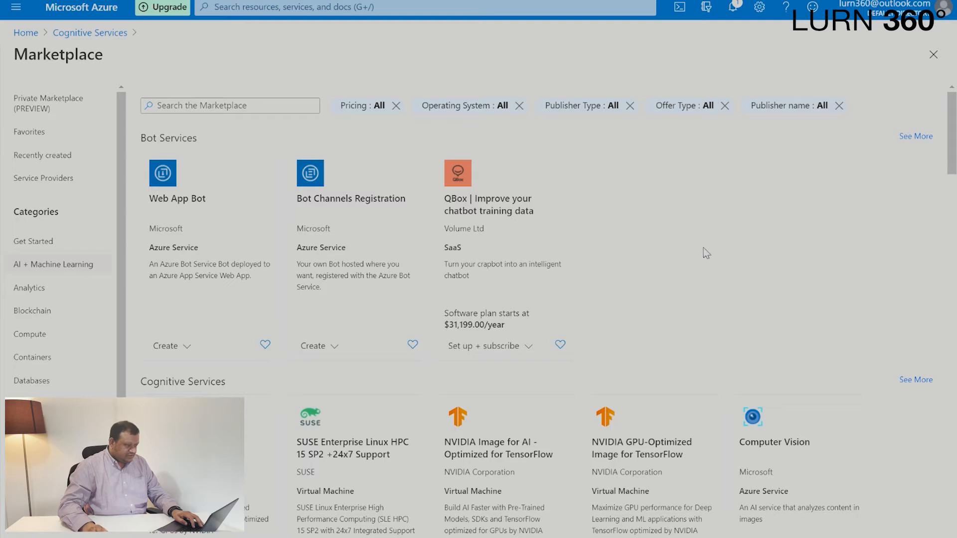
scroll(721, 251, "down", 8)
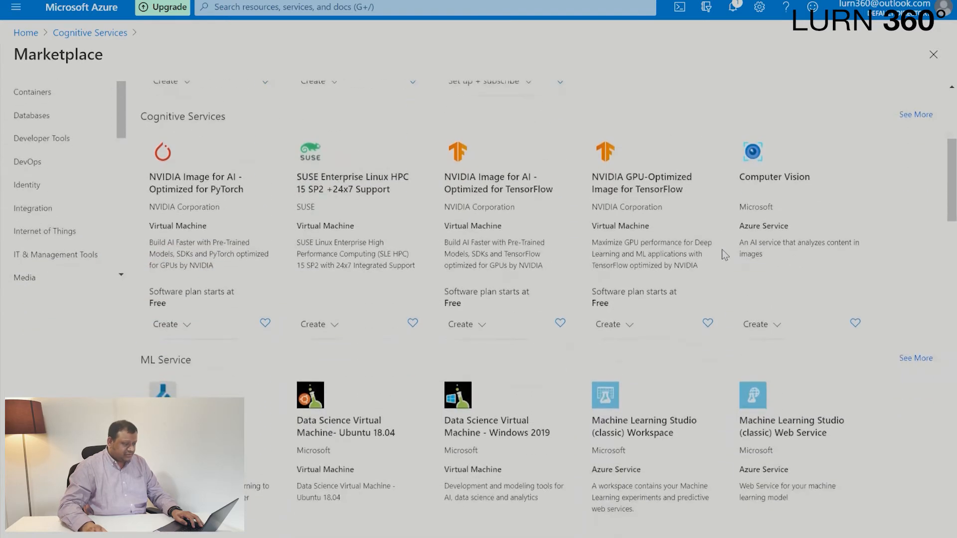
scroll(721, 251, "up", 3)
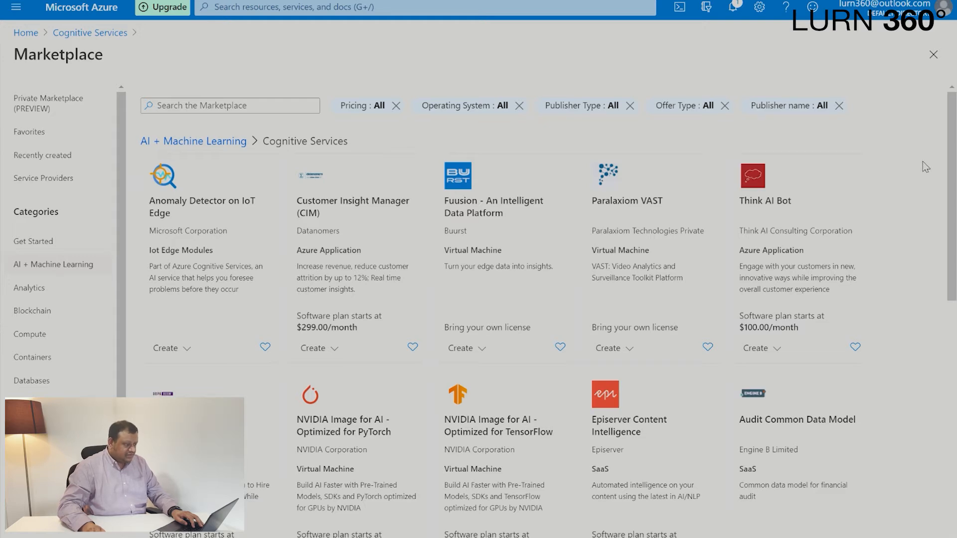
Find Microsoft's Text Analytics service among the Cognitive Services offers, loading more as needed, and open its creation form.
scroll(925, 167, "down", 10)
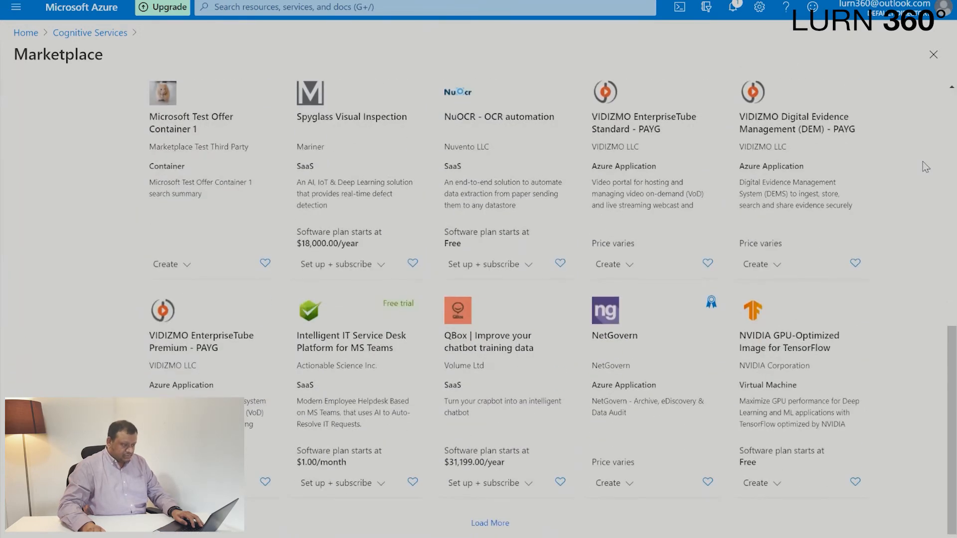
left_click(481, 522)
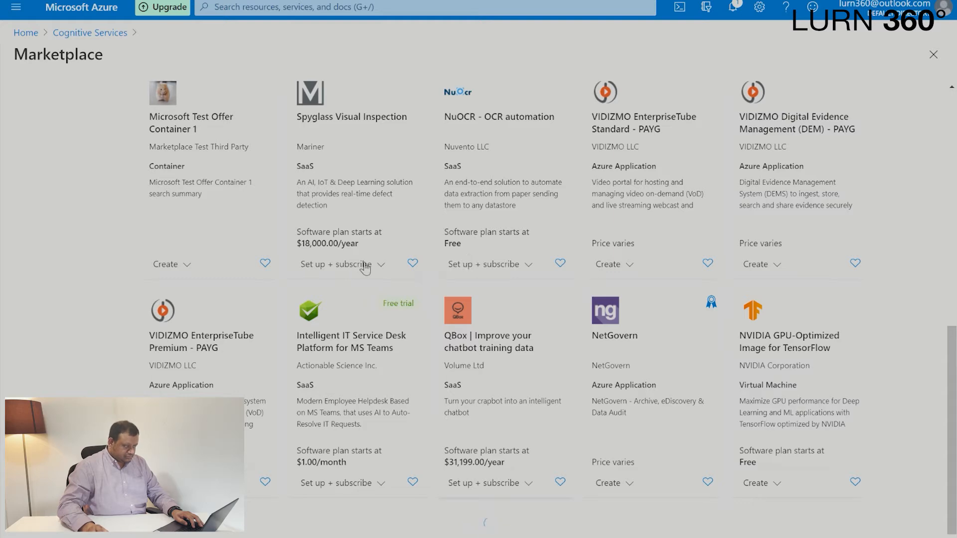
scroll(365, 267, "down", 4)
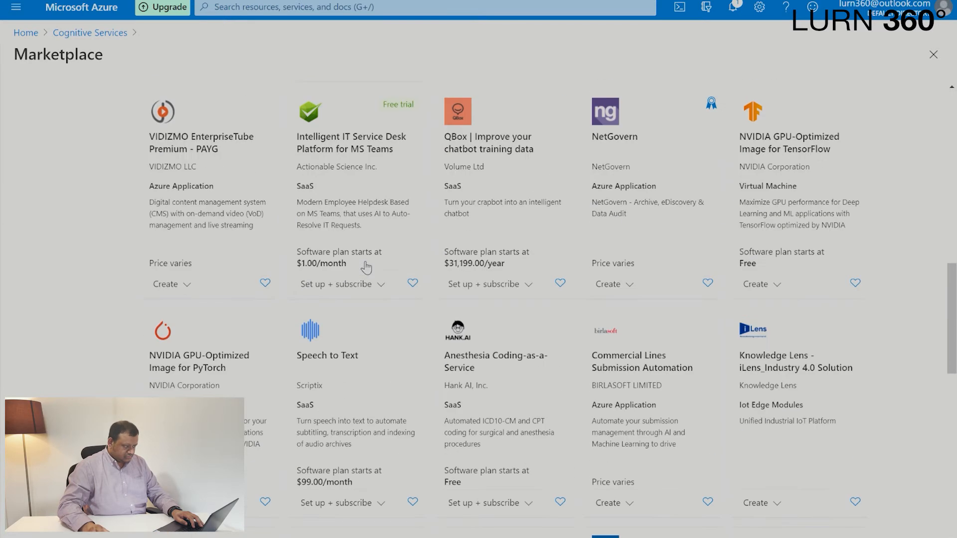
scroll(366, 267, "down", 4)
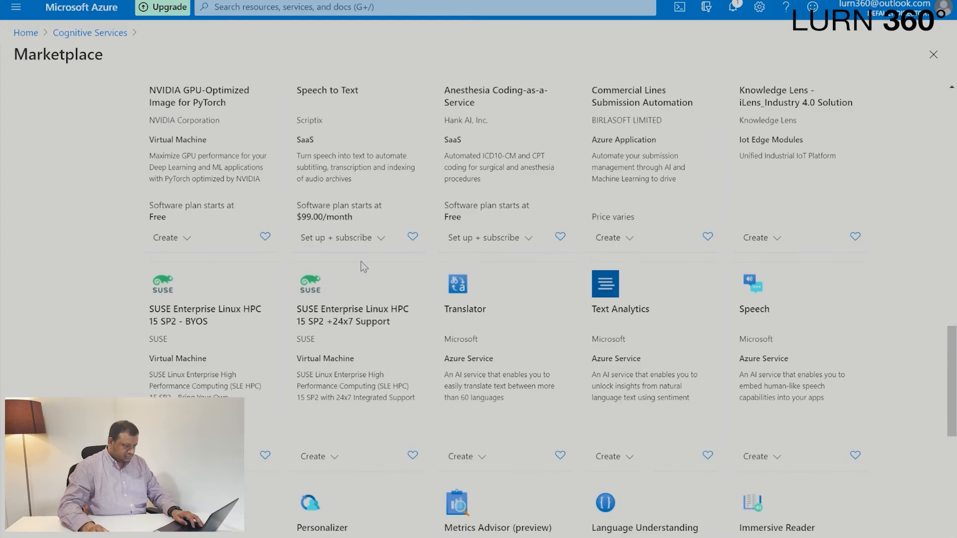
scroll(361, 261, "down", 4)
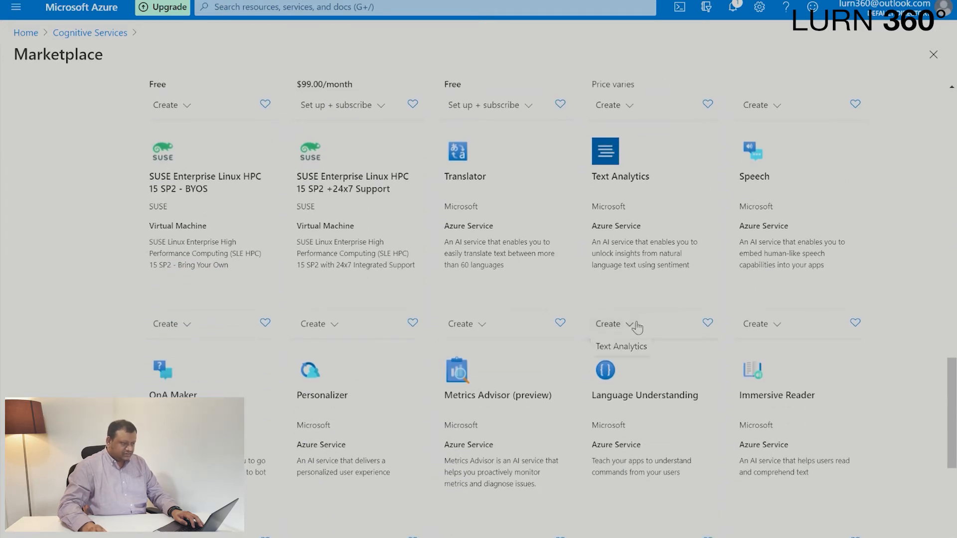
left_click(613, 172)
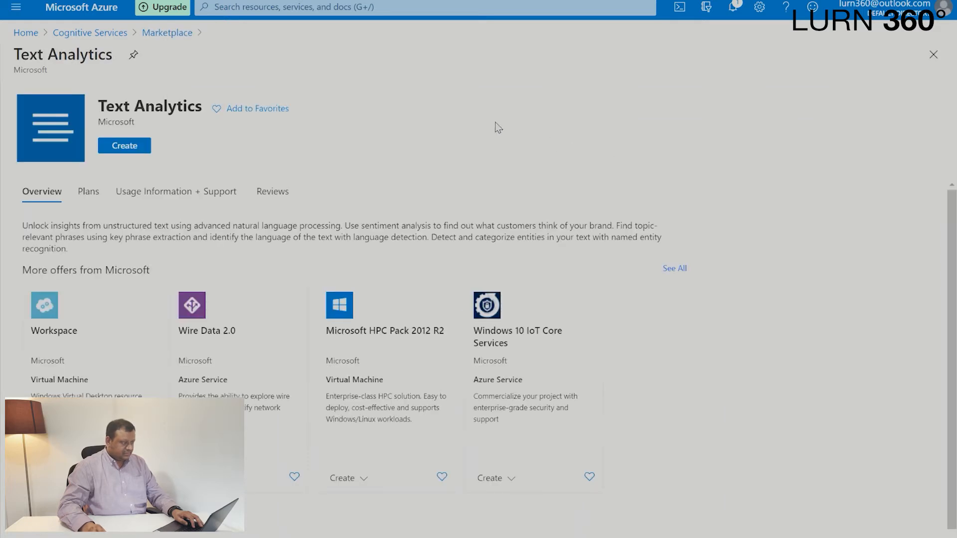
left_click(124, 147)
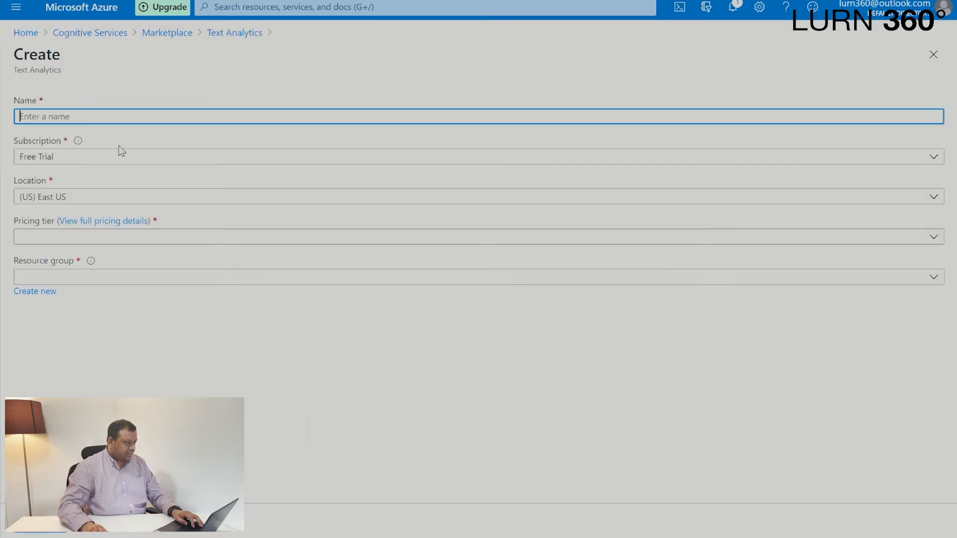
Name the Text Analytics resource CI101TextAnalytics.
type("Cl")
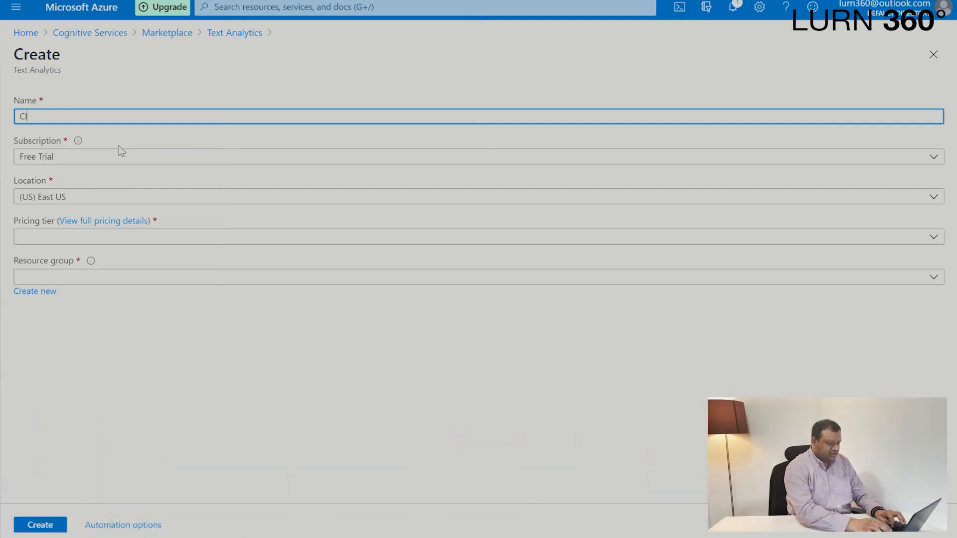
type("101Tex")
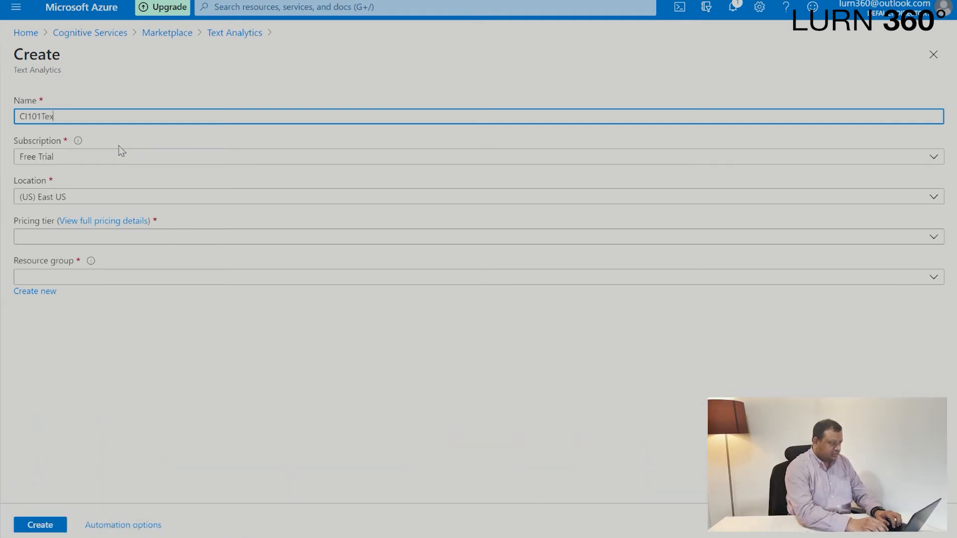
type("tAnaltyi")
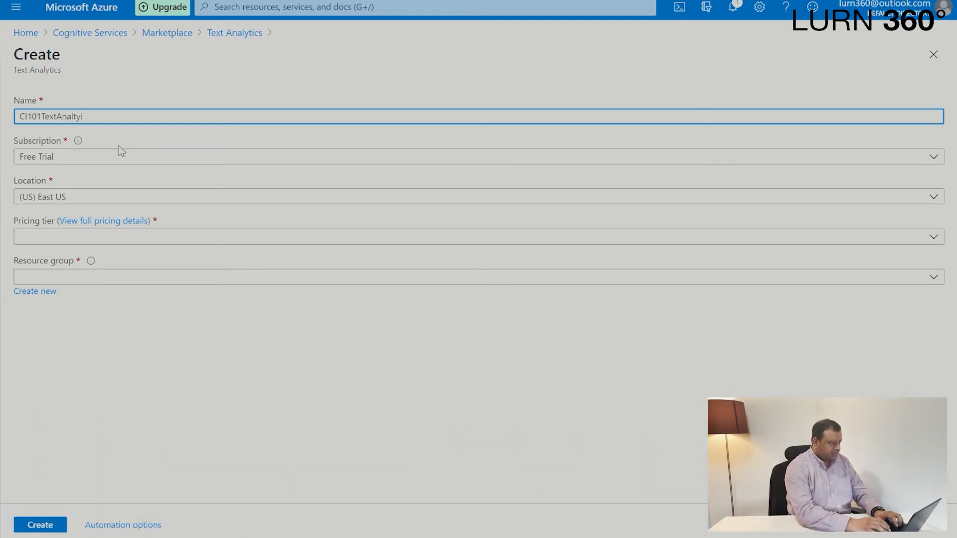
key("BackSpace")
key("BackSpace")
key("BackSpace")
type("y")
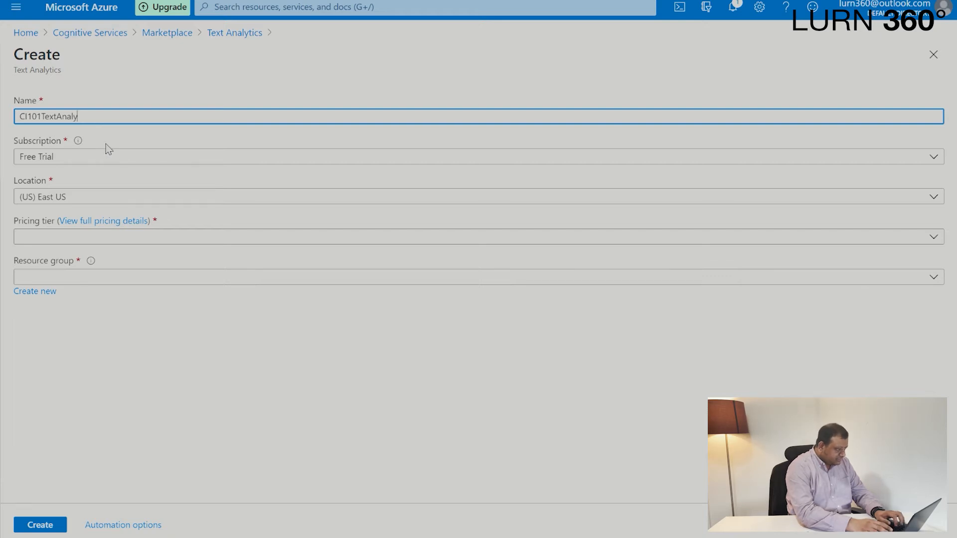
type("tics")
key("Tab")
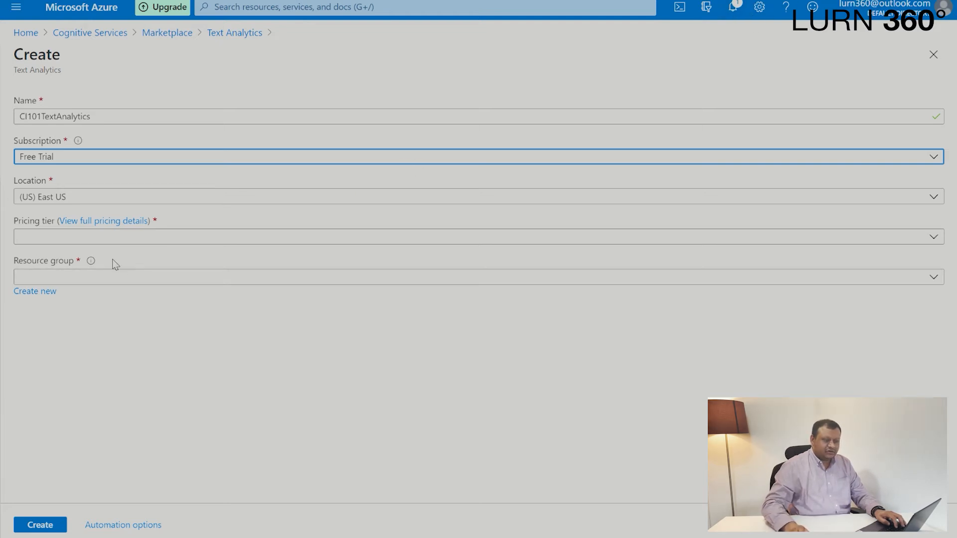
Set the pricing tier to Free F0 (5K Transactions per 30 days) and the resource group to CI101.
left_click(298, 238)
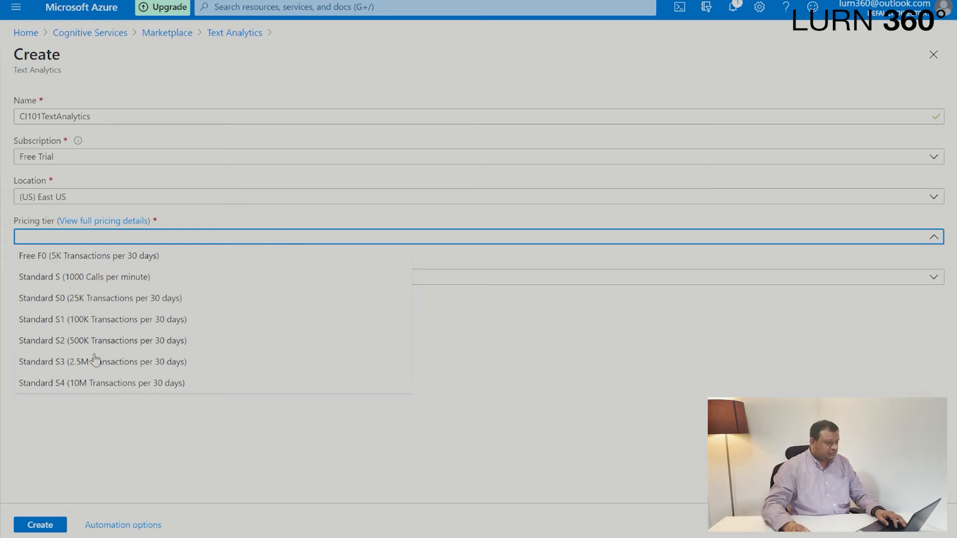
left_click(86, 256)
mouse_move(88, 261)
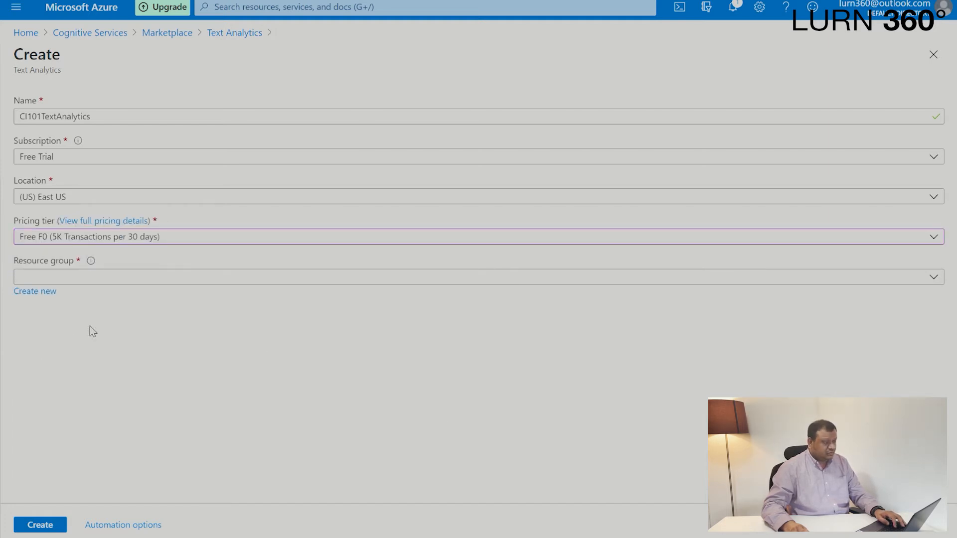
left_click(87, 279)
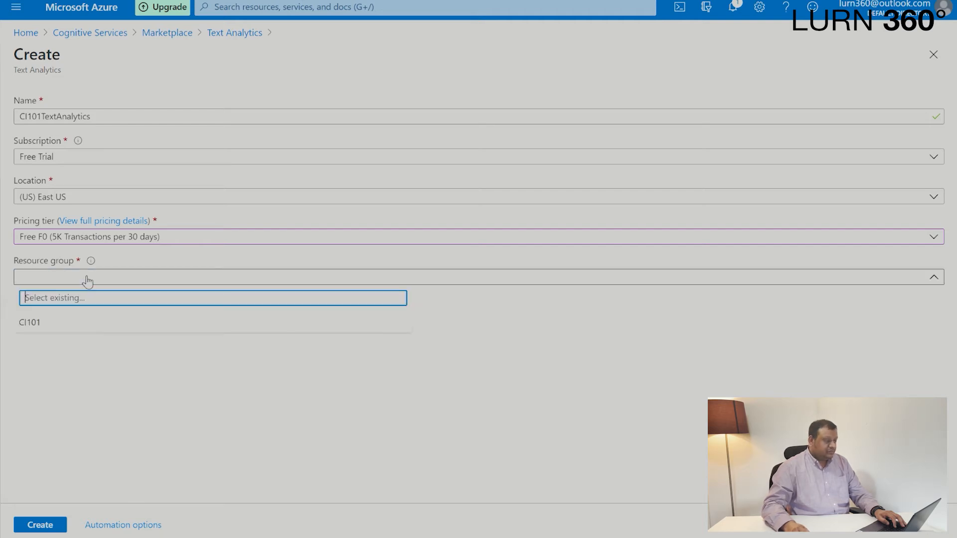
left_click(63, 325)
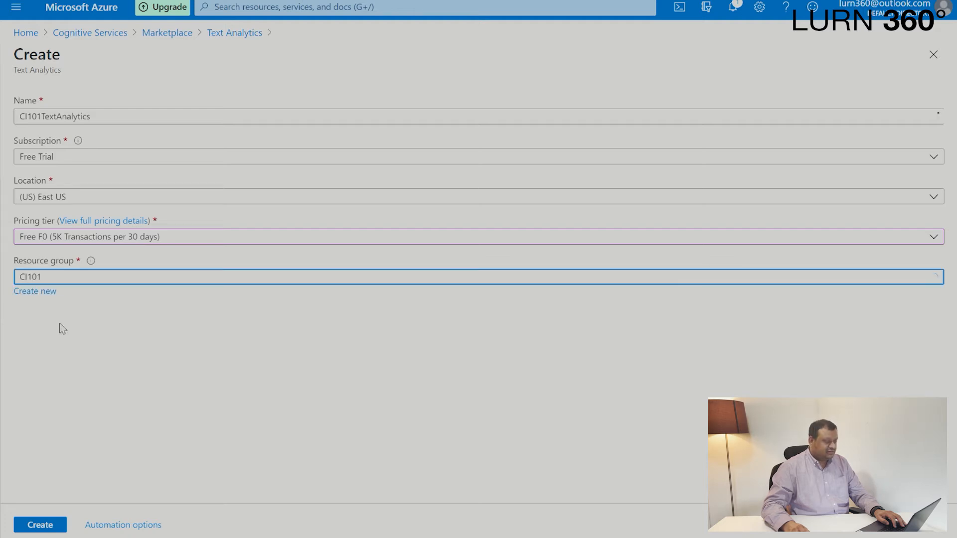
Create the Text Analytics resource and open it once its deployment finishes.
left_click(40, 525)
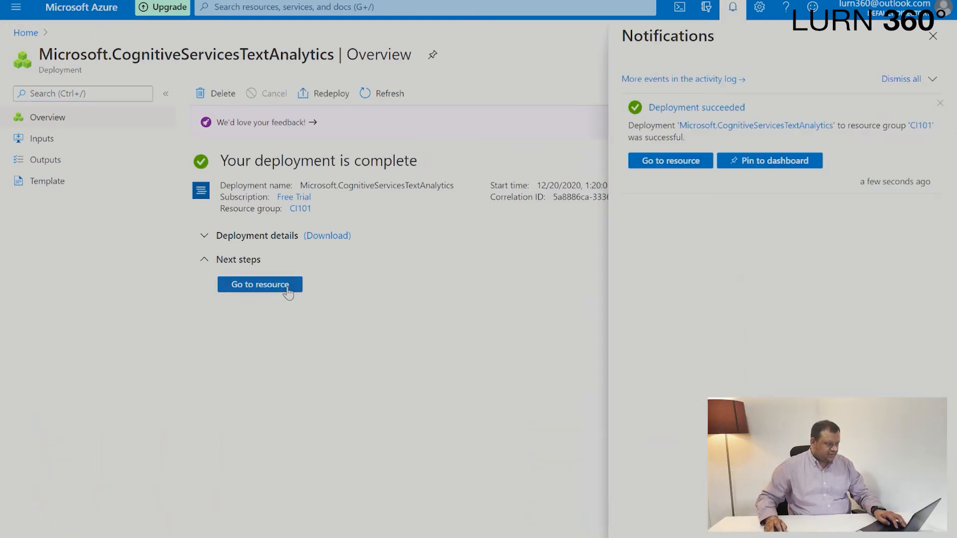
left_click(284, 285)
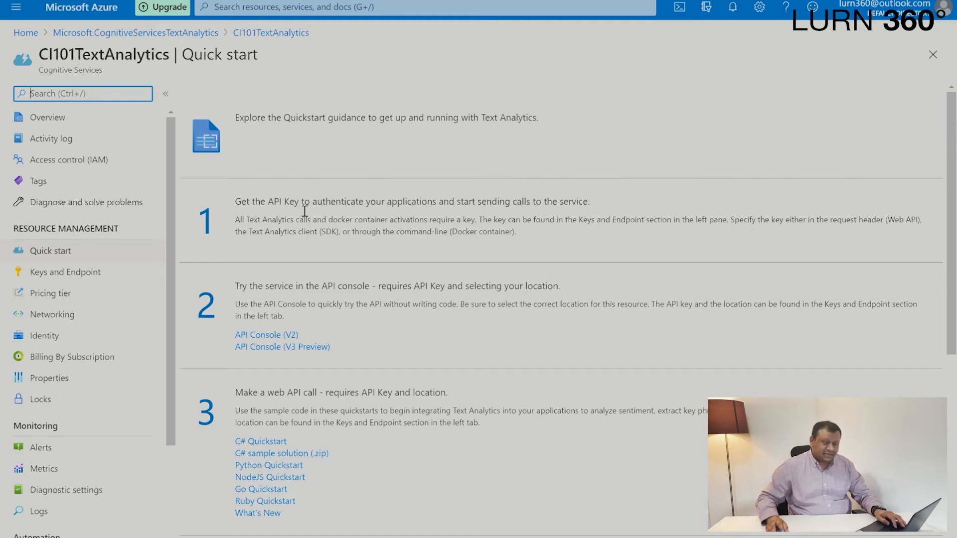
scroll(605, 344, "down", 2)
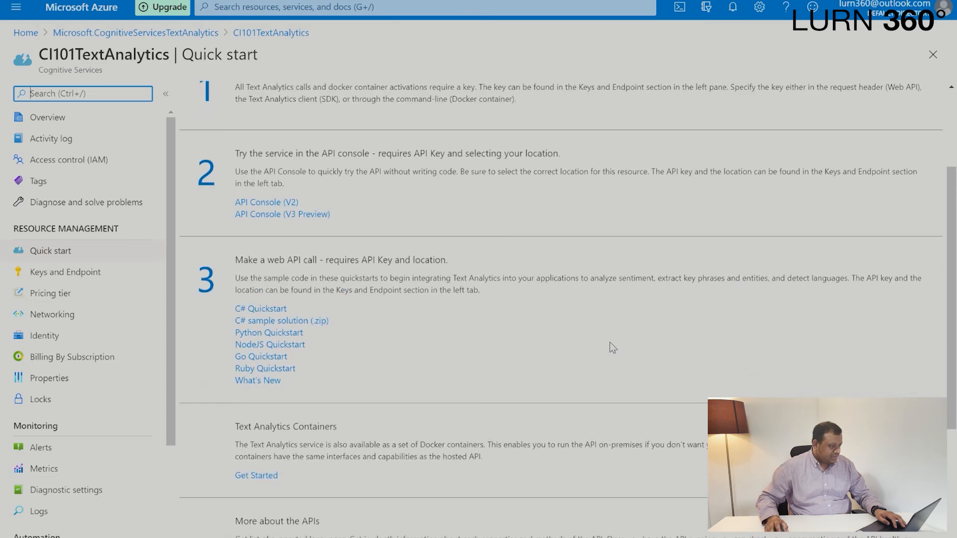
scroll(678, 391, "up", 2)
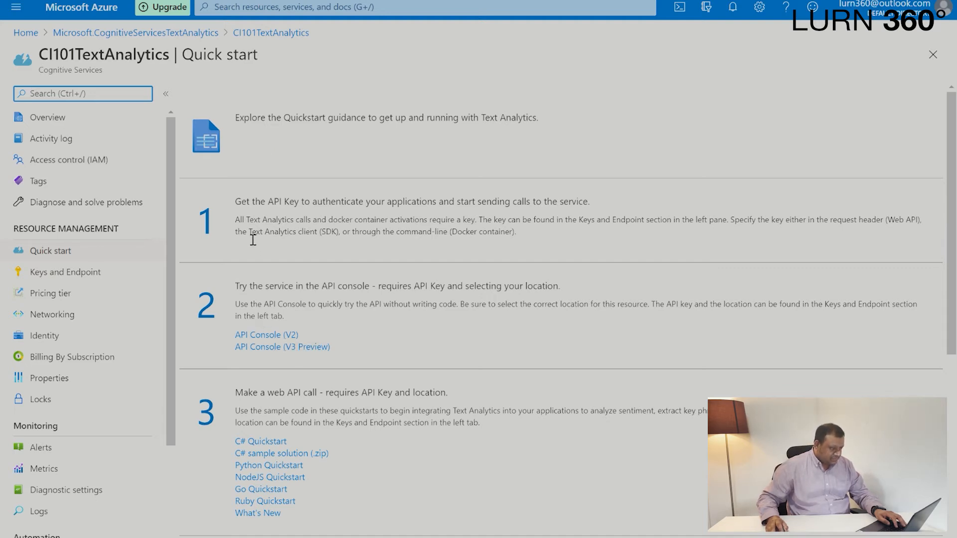
Go to the CI101TextAnalytics overview and open its key management page with the endpoint.
left_click(44, 119)
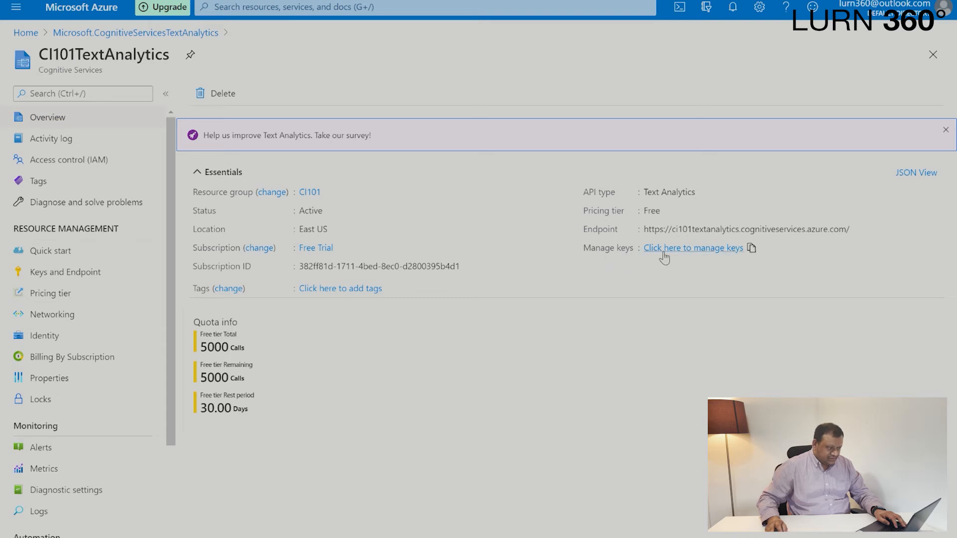
left_click(698, 254)
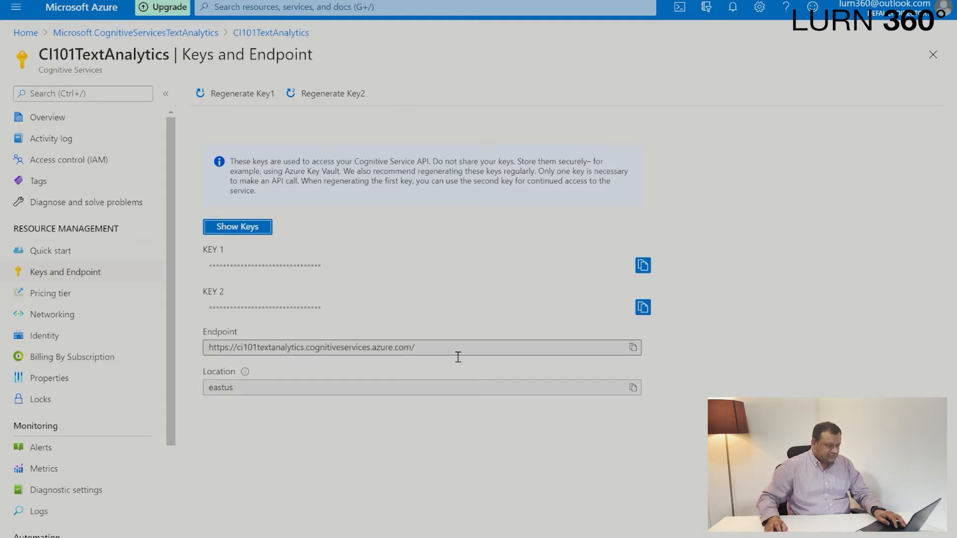
left_click_drag(458, 357, 213, 353)
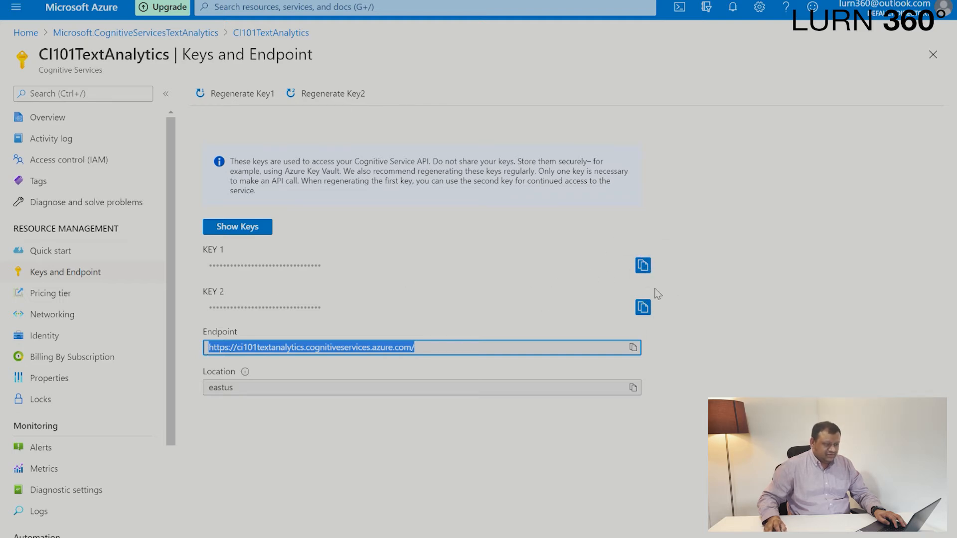
Copy the resource's Key 1 and paste it as the account key of the logic app's Text Analytics connection.
left_click(648, 266)
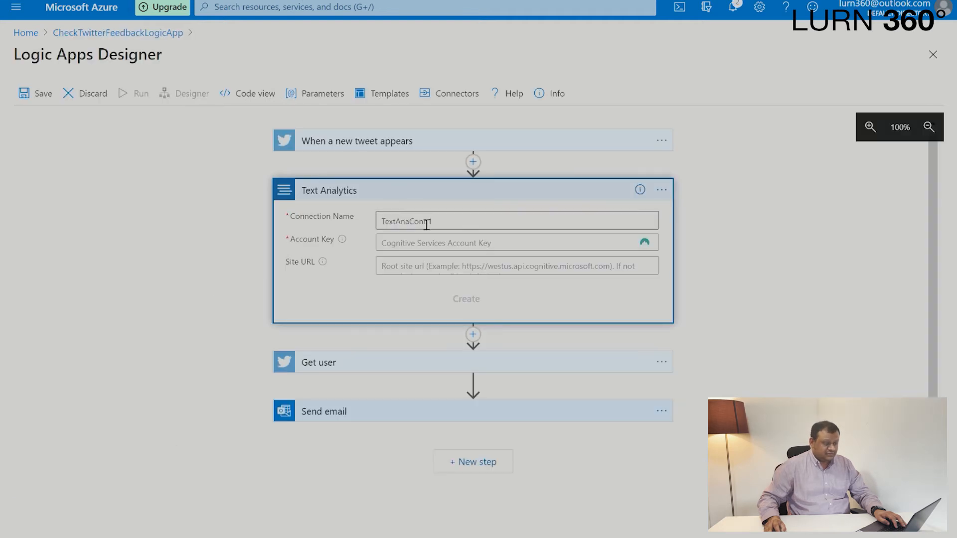
left_click(443, 245)
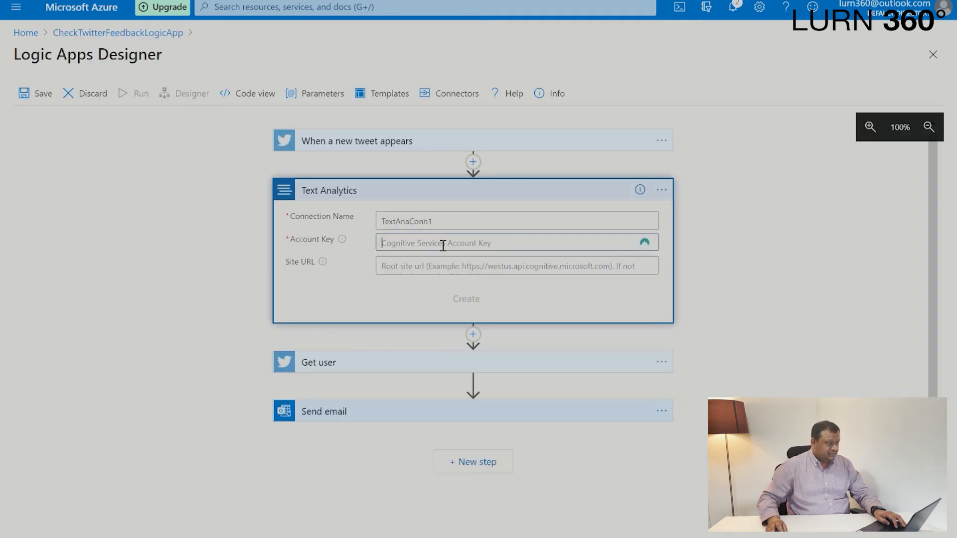
key("ctrl+v")
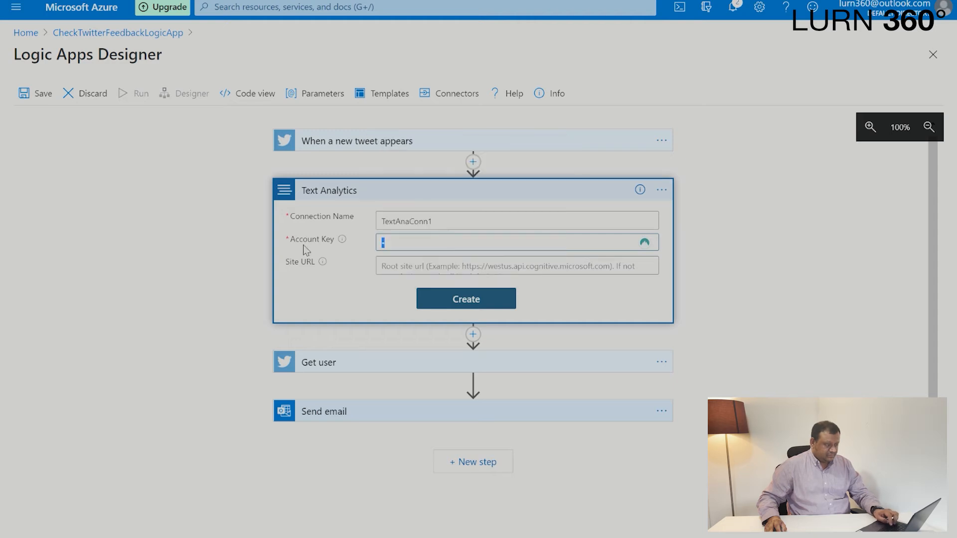
key("ctrl+v")
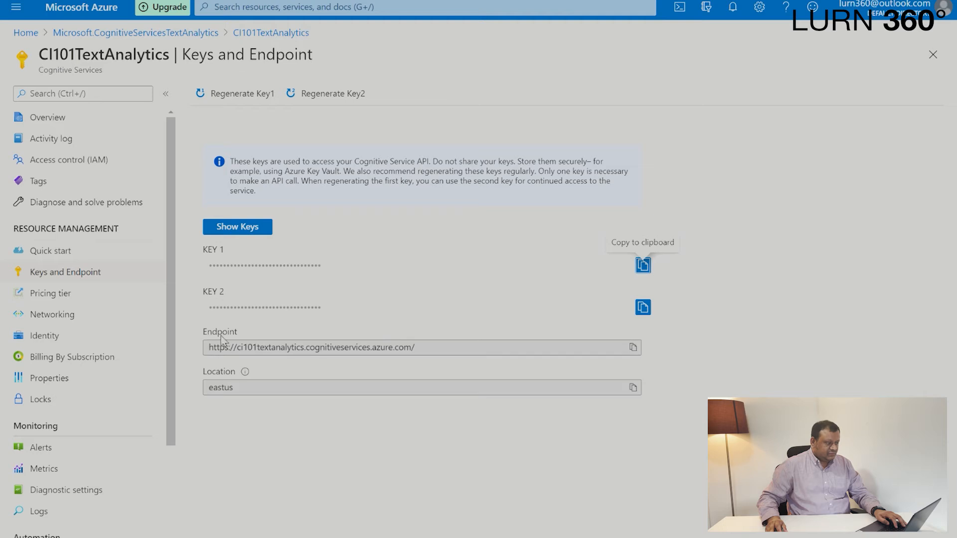
Copy the resource's endpoint into the connection's site URL and create the TextAnaConn1 connection.
left_click(639, 351)
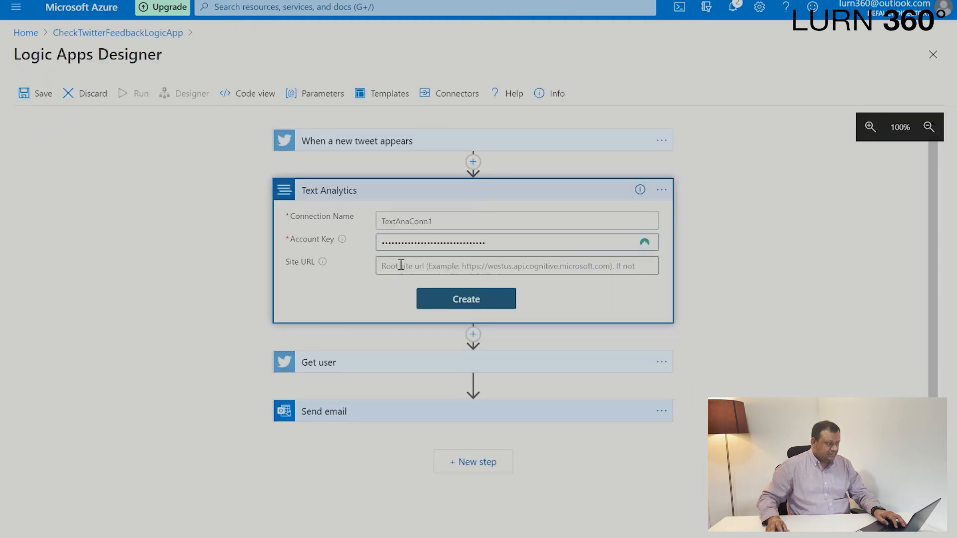
key("ctrl+v")
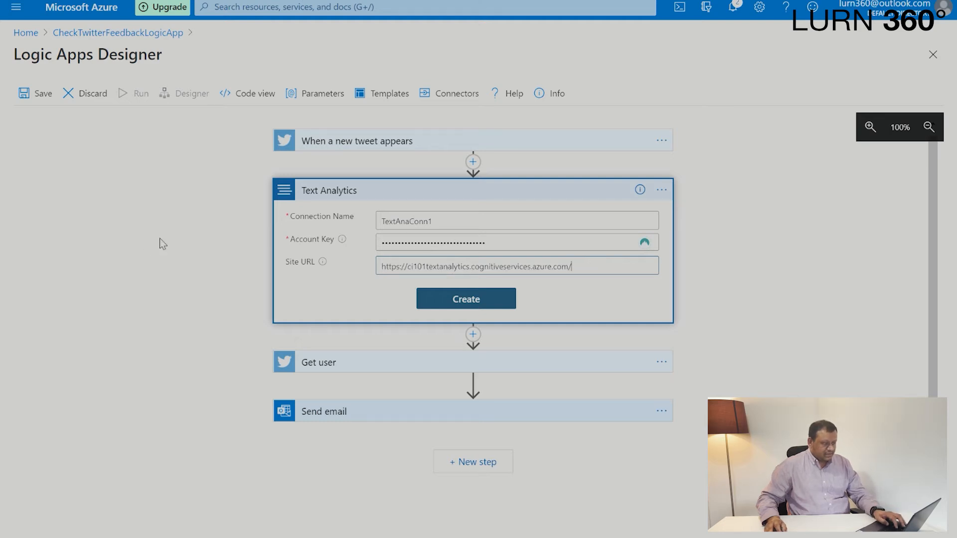
left_click(467, 302)
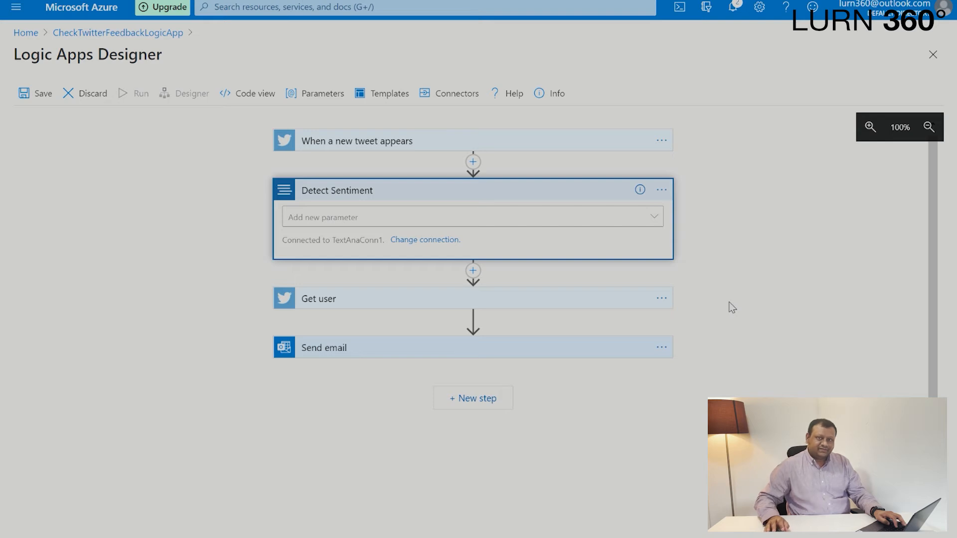
Add the Text parameter to the Detect Sentiment action and fill it with the trigger's Tweet text dynamic content.
left_click(370, 218)
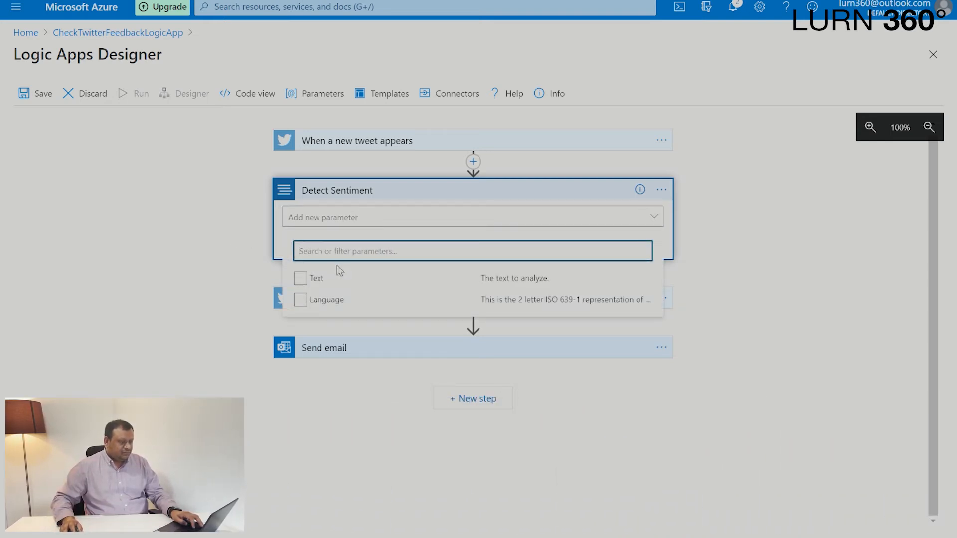
left_click(334, 284)
left_click(797, 254)
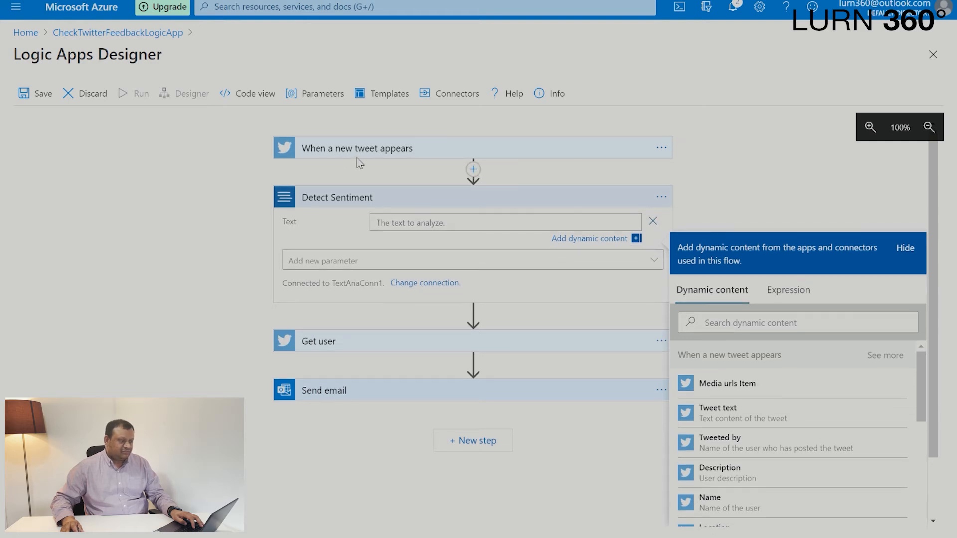
left_click(465, 228)
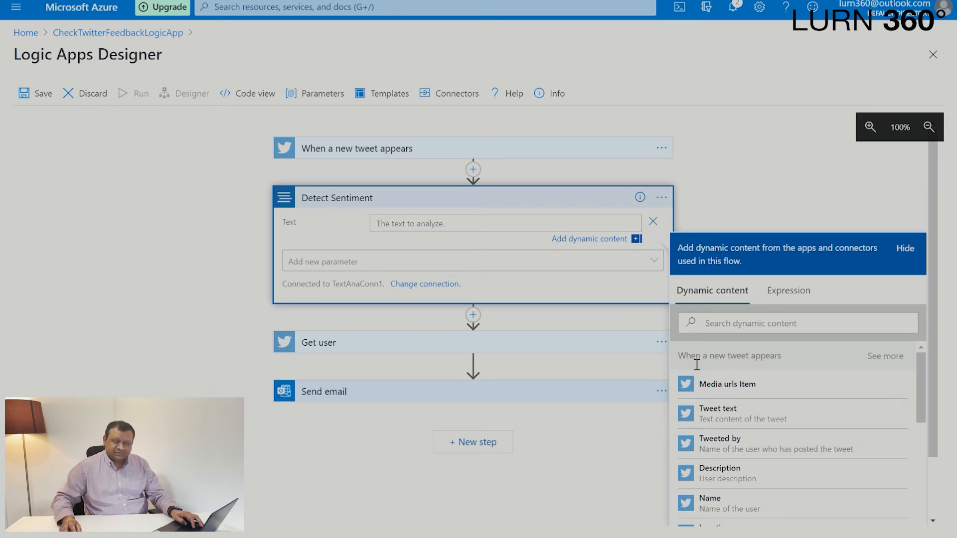
left_click_drag(688, 361, 786, 358)
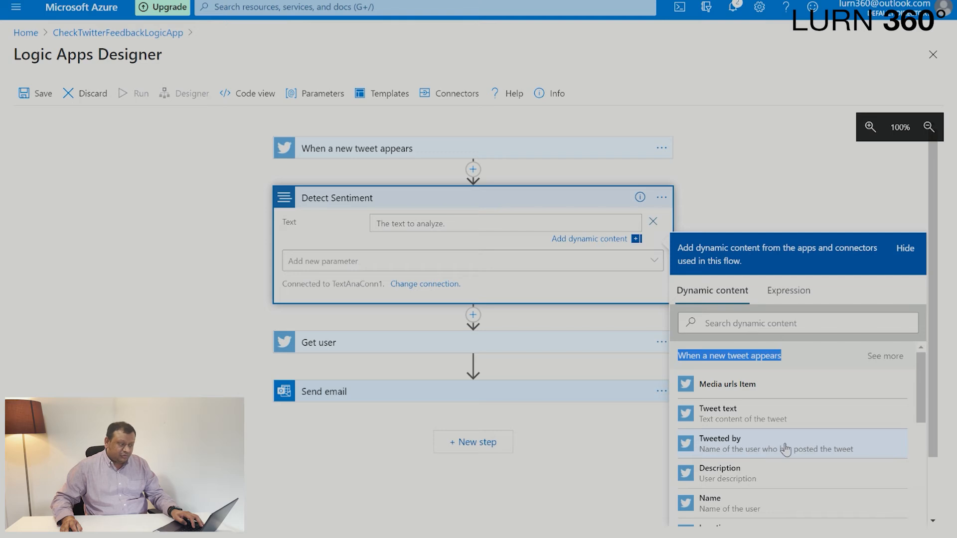
left_click(780, 416)
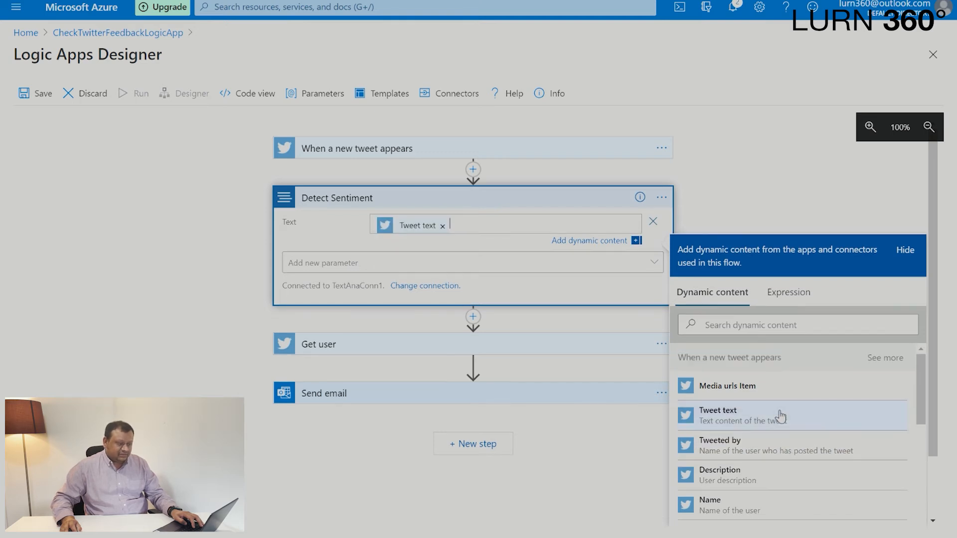
left_click(740, 193)
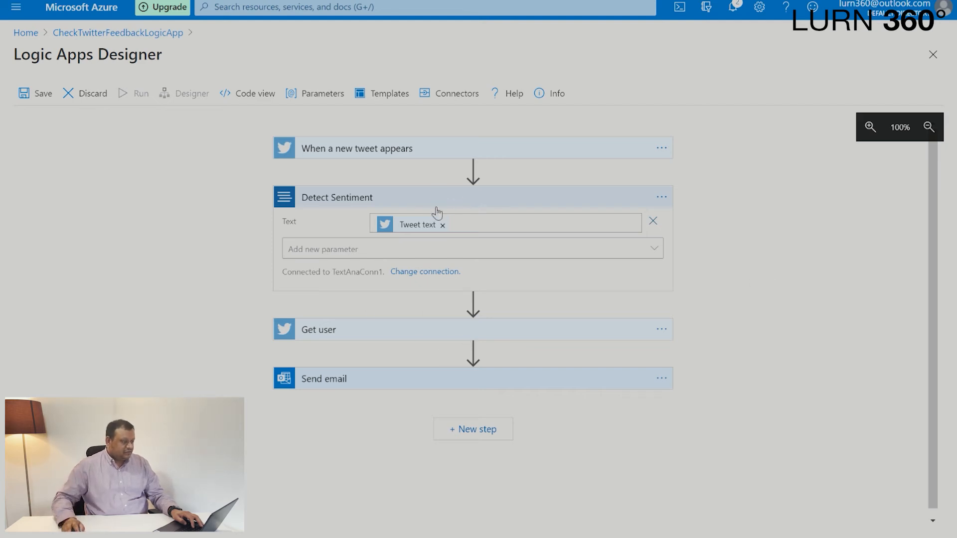
Insert a Condition control action between Detect Sentiment and Get user.
mouse_move(486, 304)
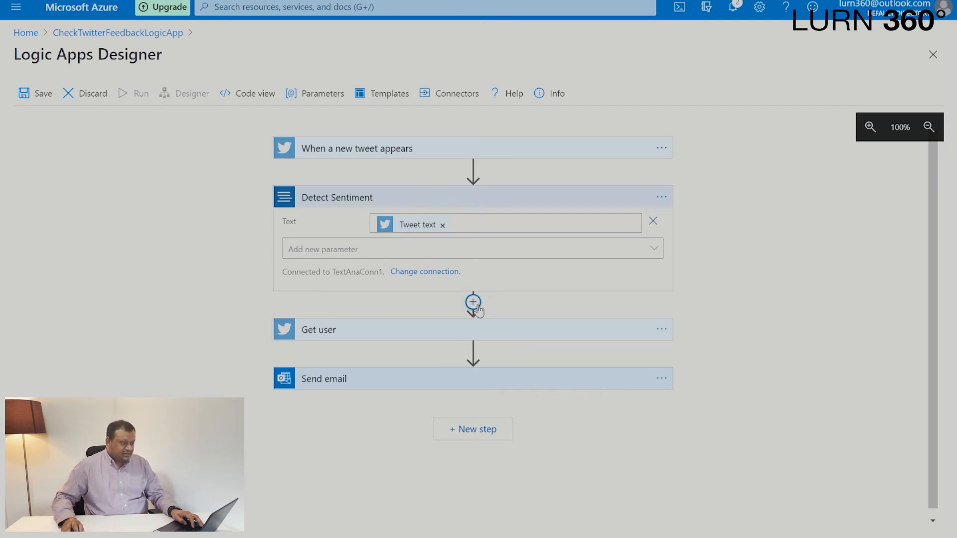
left_click(474, 302)
left_click(479, 323)
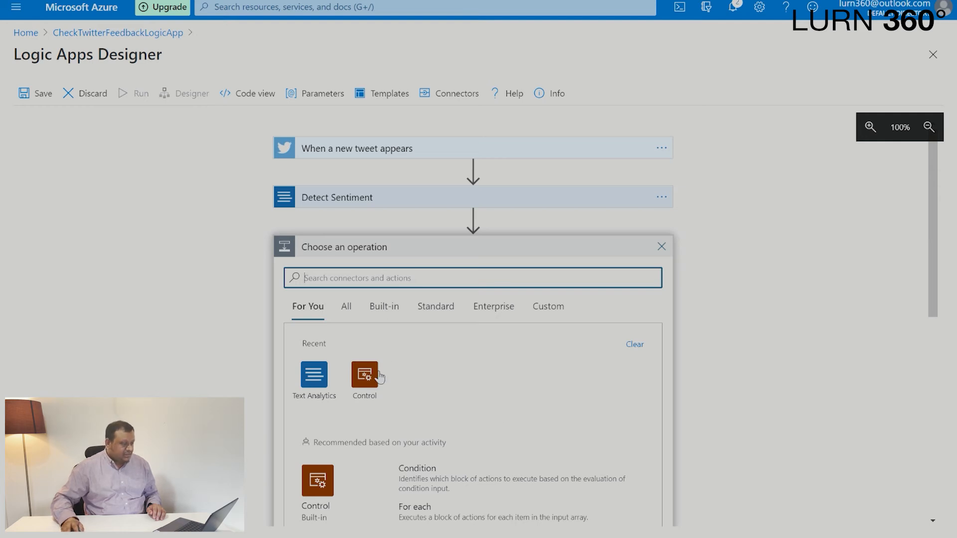
scroll(812, 305, "down", 1)
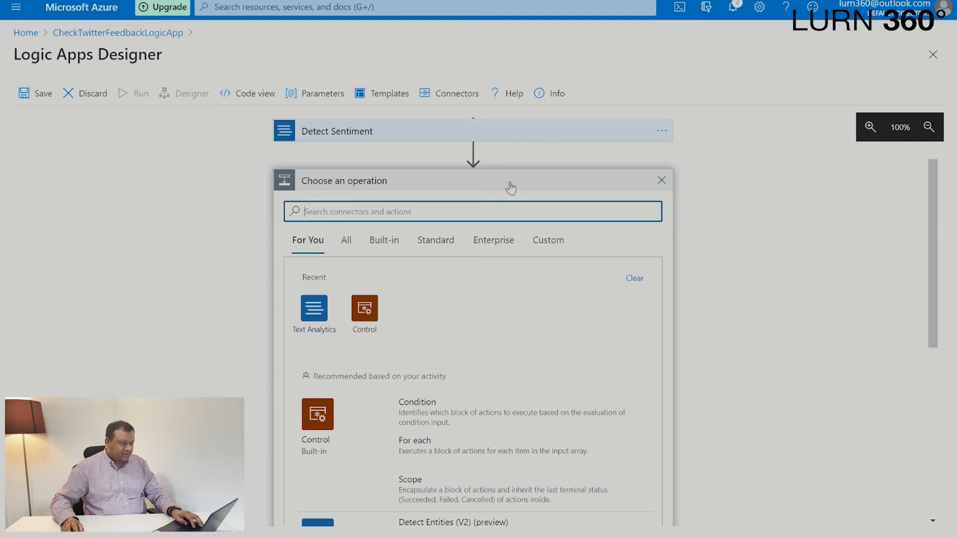
left_click(318, 415)
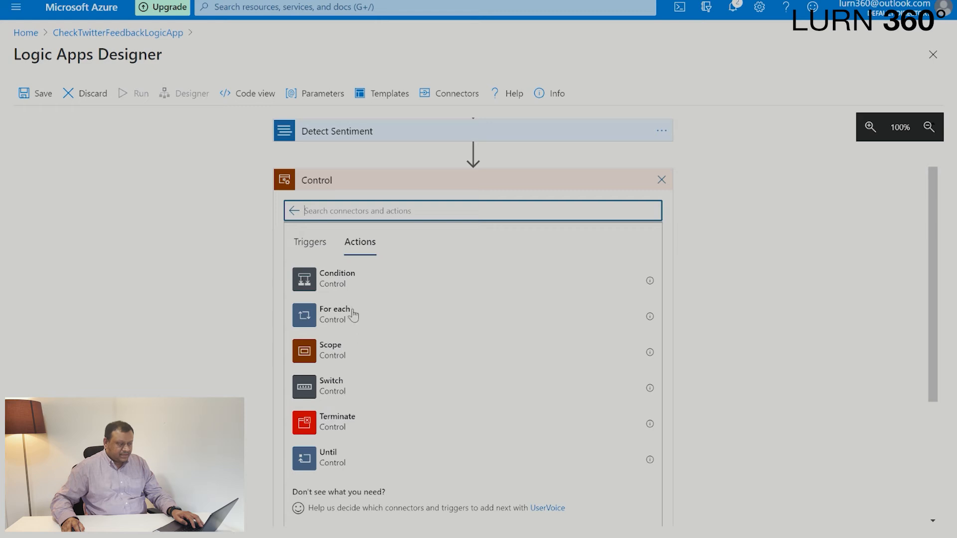
left_click(366, 284)
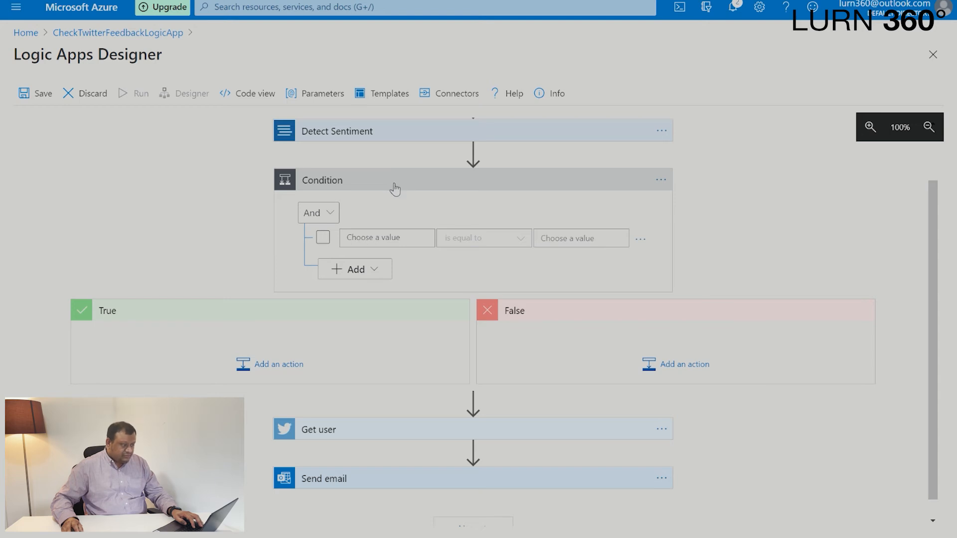
Set the condition to check that the Detect Sentiment Score is less than 0.5.
left_click(403, 245)
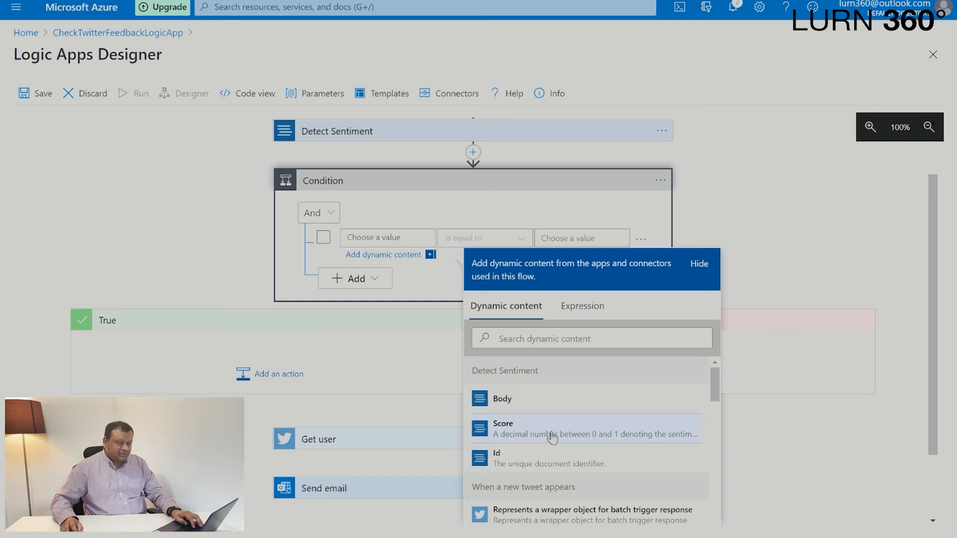
left_click(521, 434)
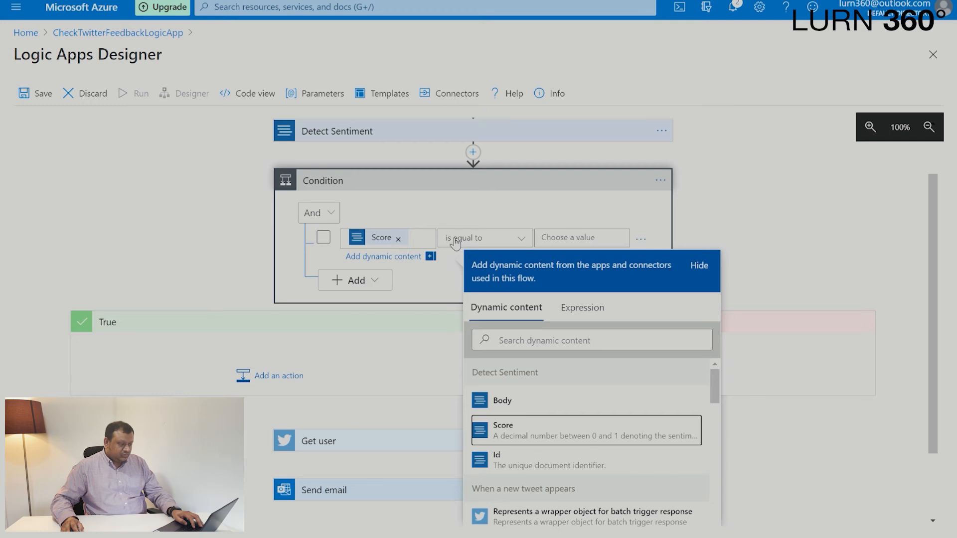
left_click(481, 240)
left_click(491, 337)
left_click(573, 243)
type("0.5")
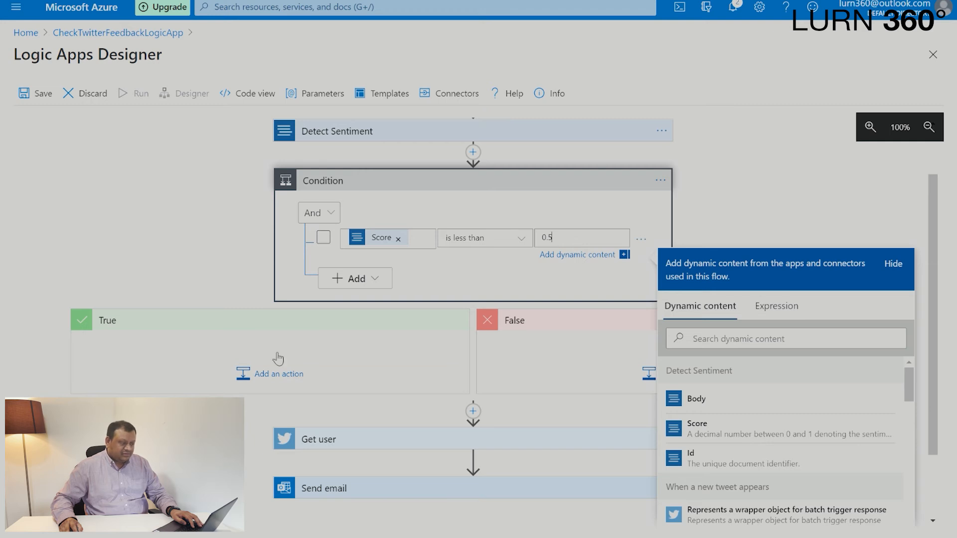
Move the Get user and Send email actions in that order into the condition's True branch and save the logic app.
left_click_drag(378, 445, 234, 343)
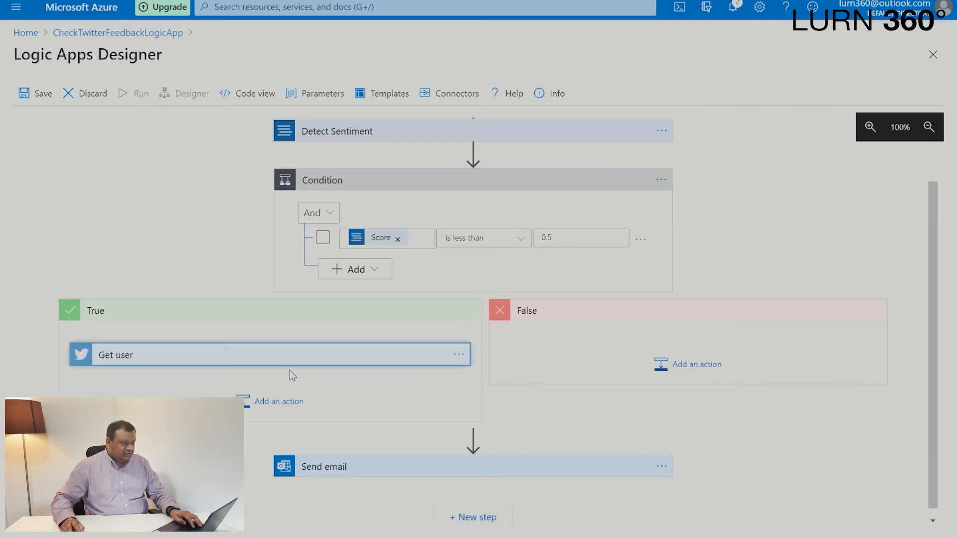
left_click_drag(459, 467, 269, 377)
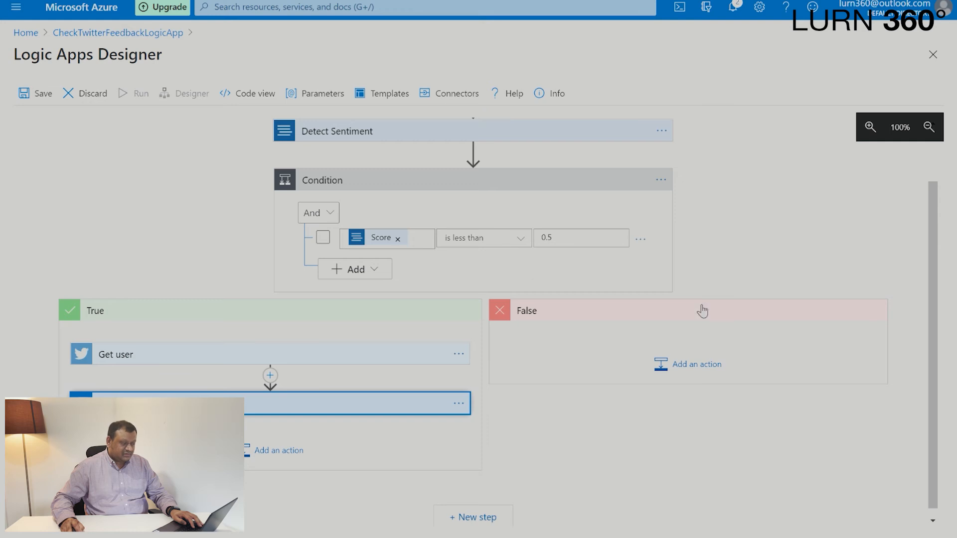
scroll(700, 308, "up", 1)
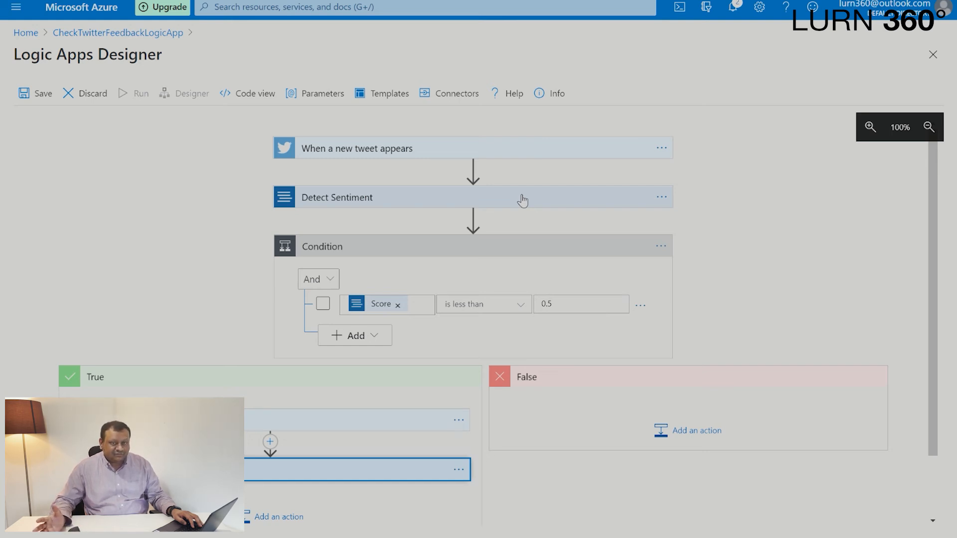
scroll(277, 502, "down", 2)
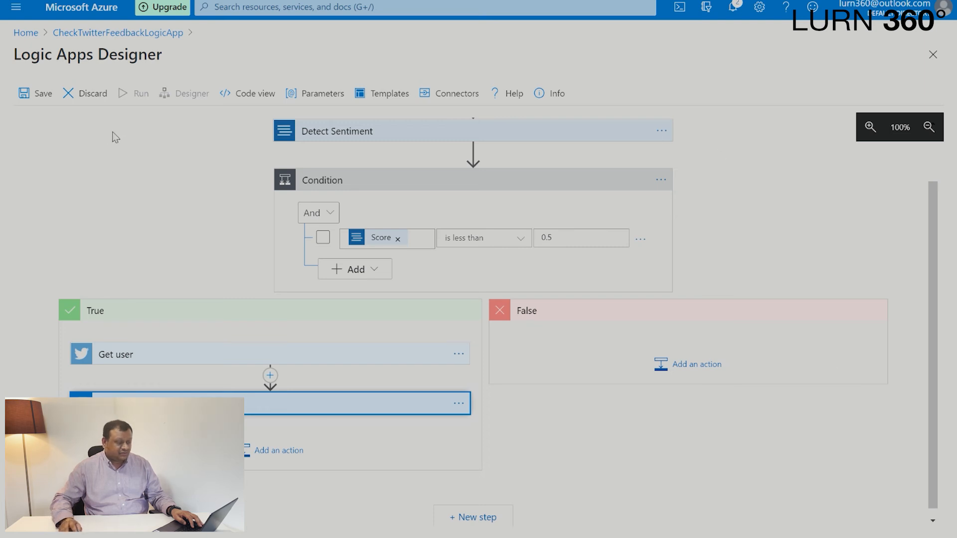
left_click(36, 94)
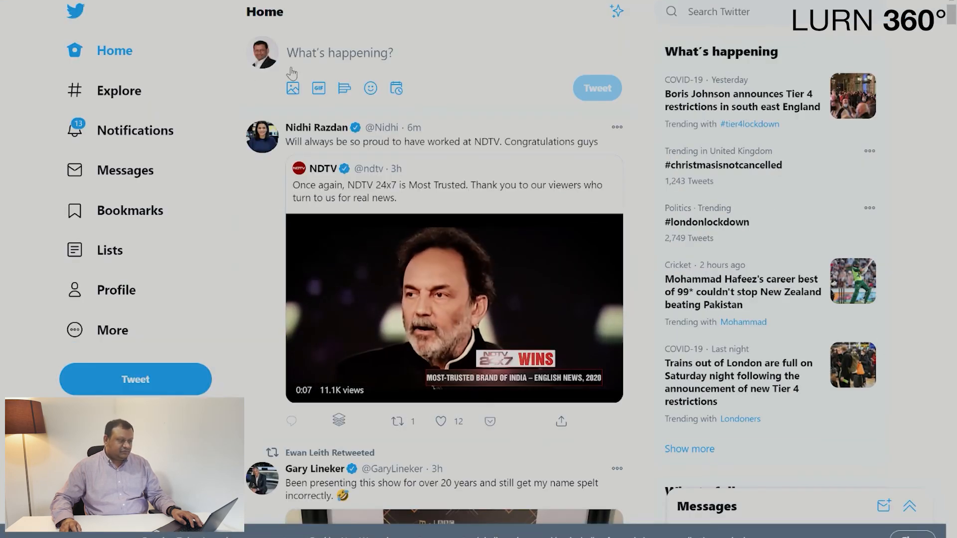
Post the tweet "I am taking #CI101 course, and its not really great, I am not enjoying it!", accepting the suggested pronoun correction.
left_click(354, 57)
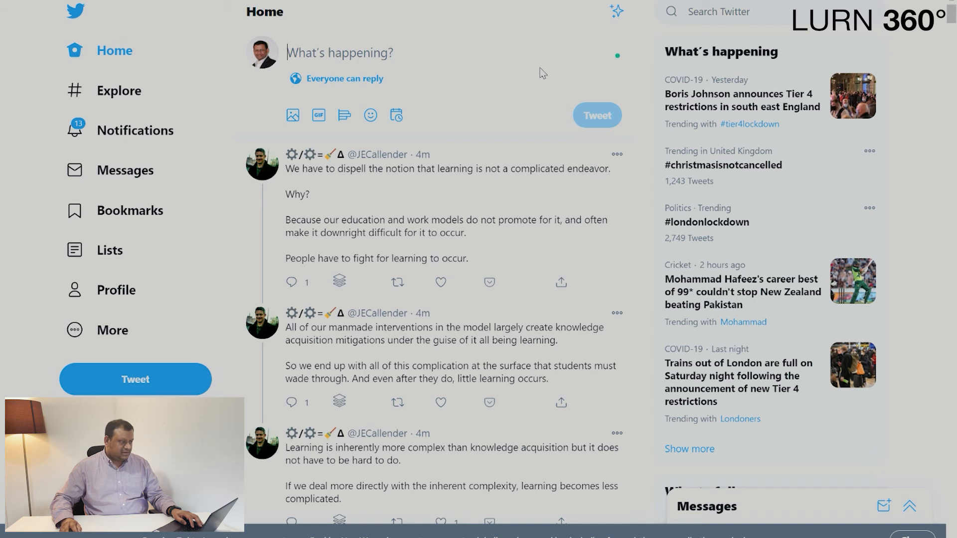
type("I am t")
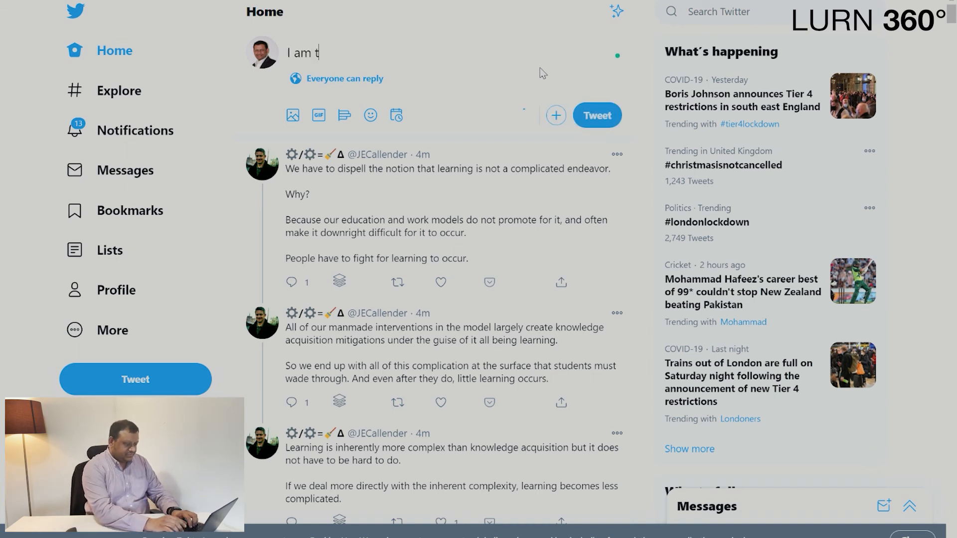
type("aking #")
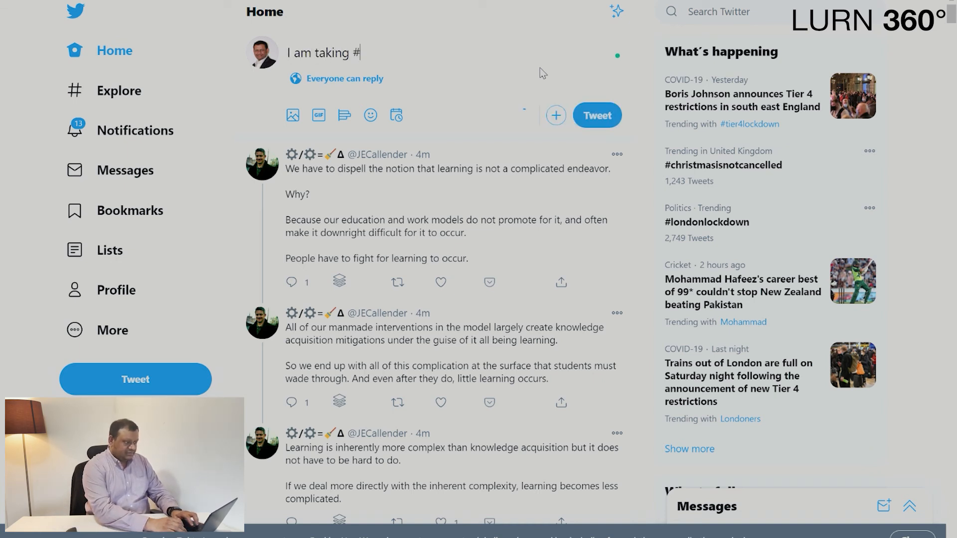
type("CI1-")
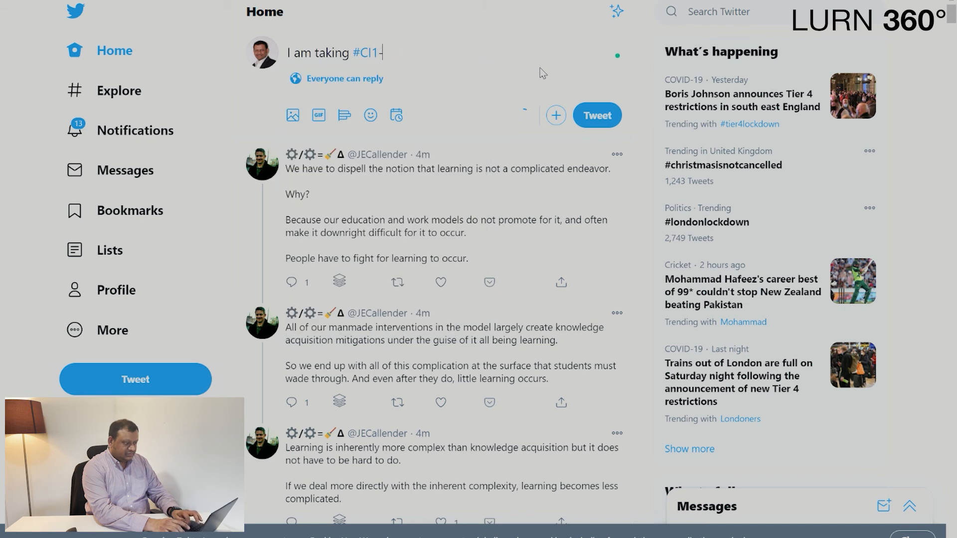
key("BackSpace")
type("01 cours")
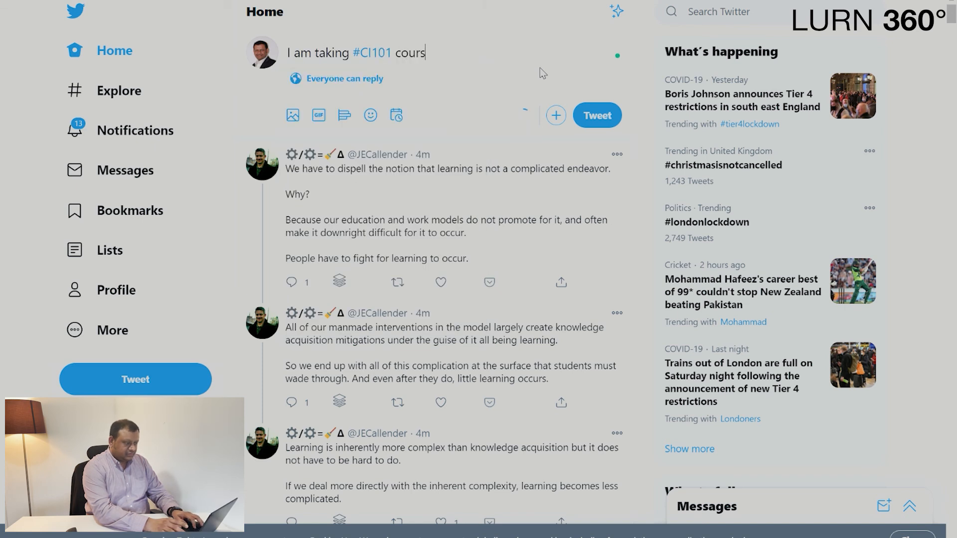
type("e, and its pathe")
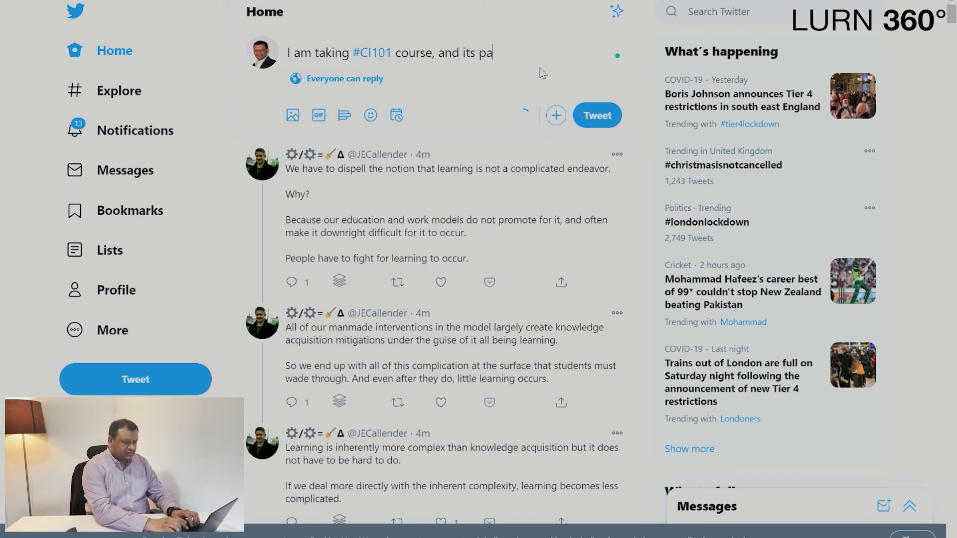
key("BackSpace")
key("BackSpace")
key("BackSpace")
key("BackSpace")
key("BackSpace")
type("no")
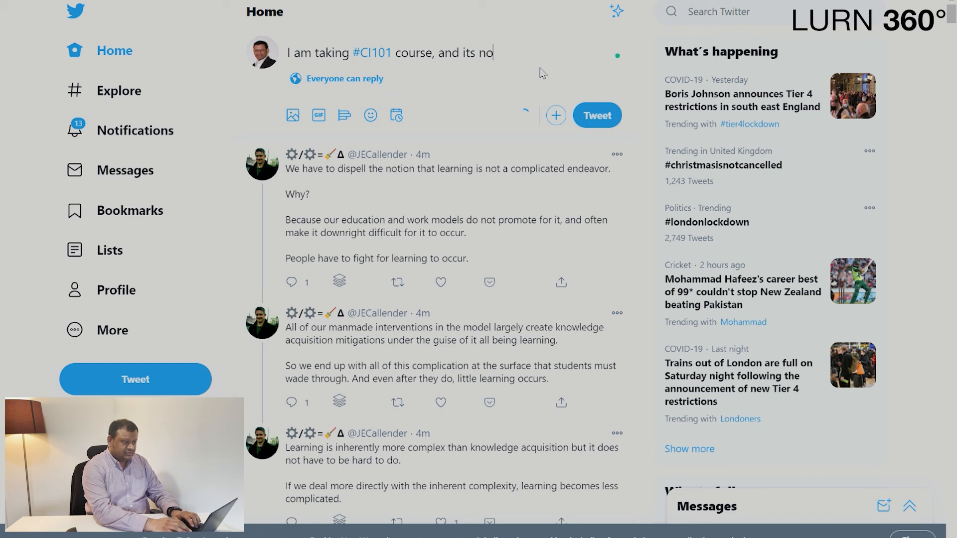
type("t really great")
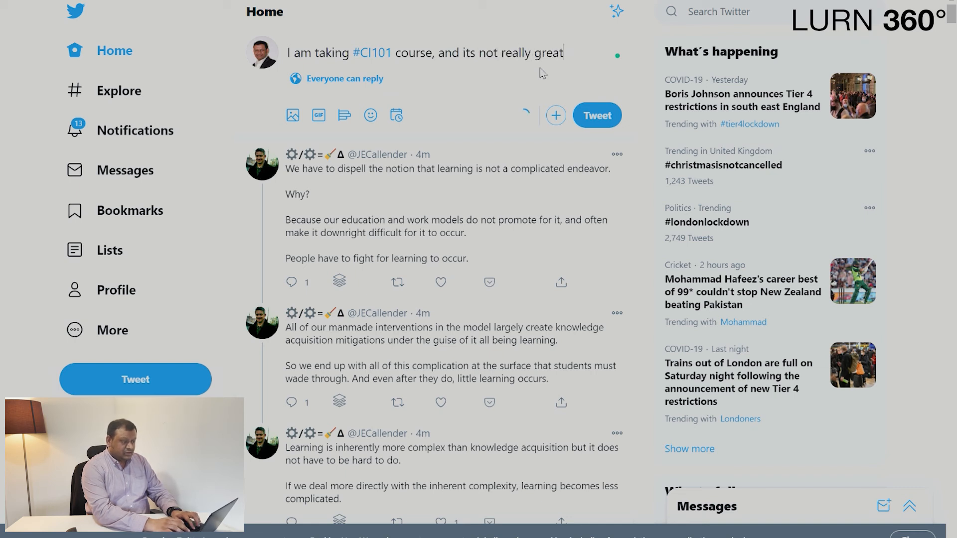
type(", I am not")
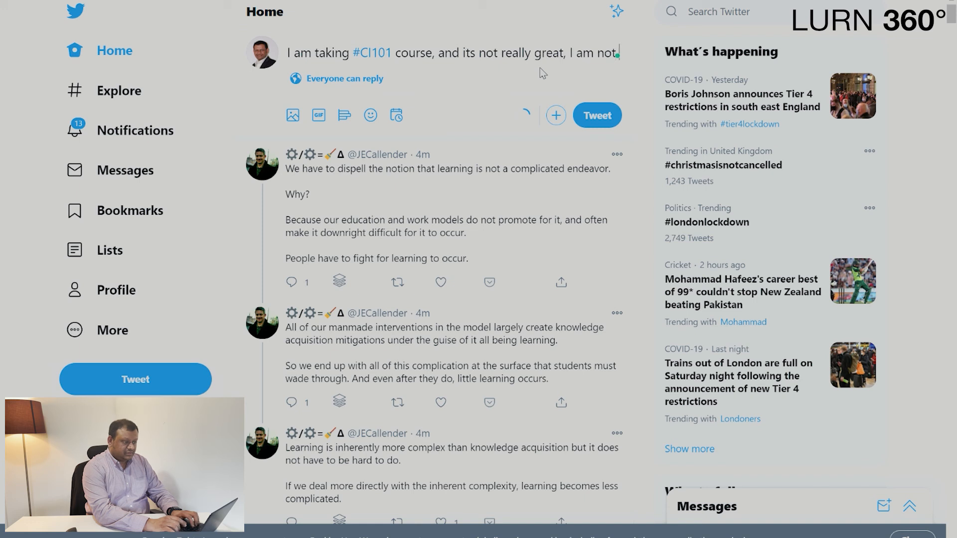
type(" enjoying!")
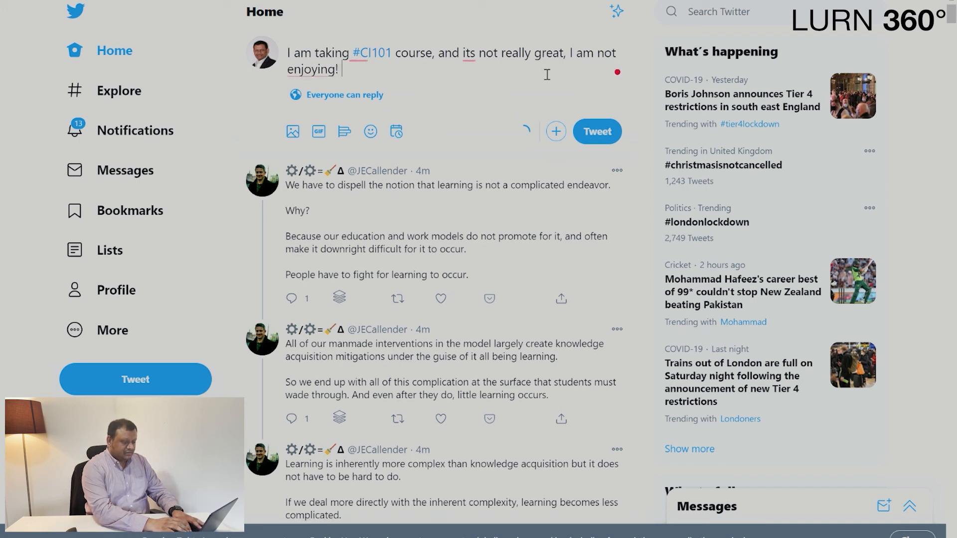
mouse_move(316, 75)
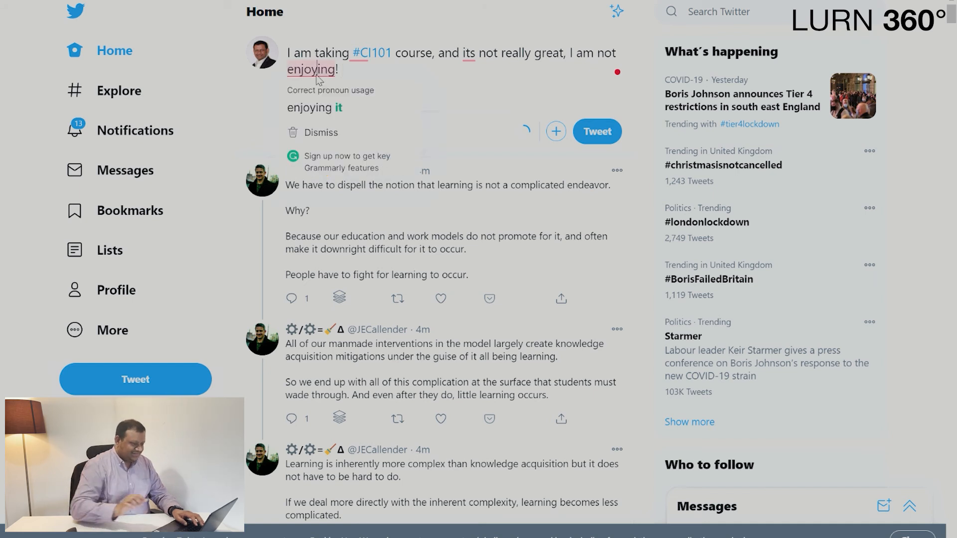
left_click(324, 106)
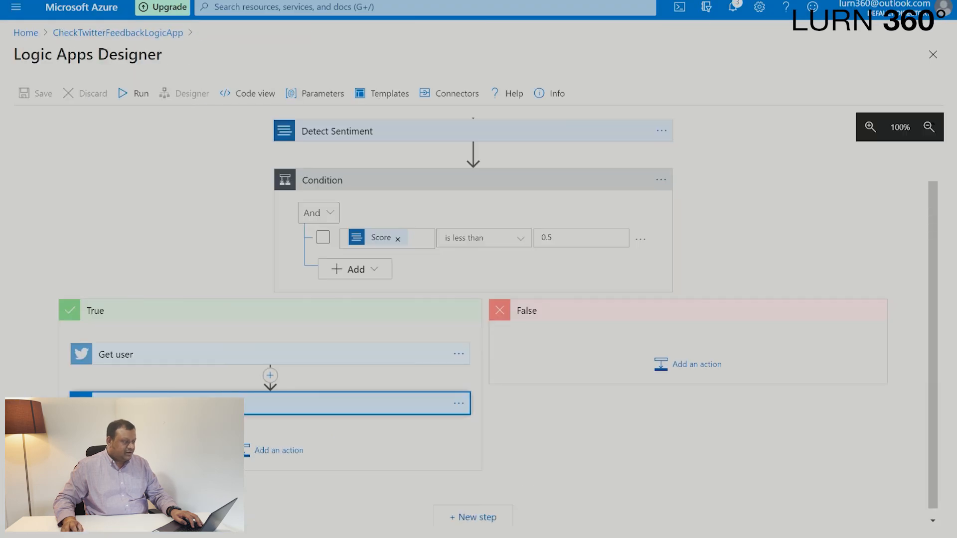
Return to the CheckTwitterFeedbackLogicApp overview in the Azure portal, refresh it and run the logic app's trigger manually.
left_click(159, 34)
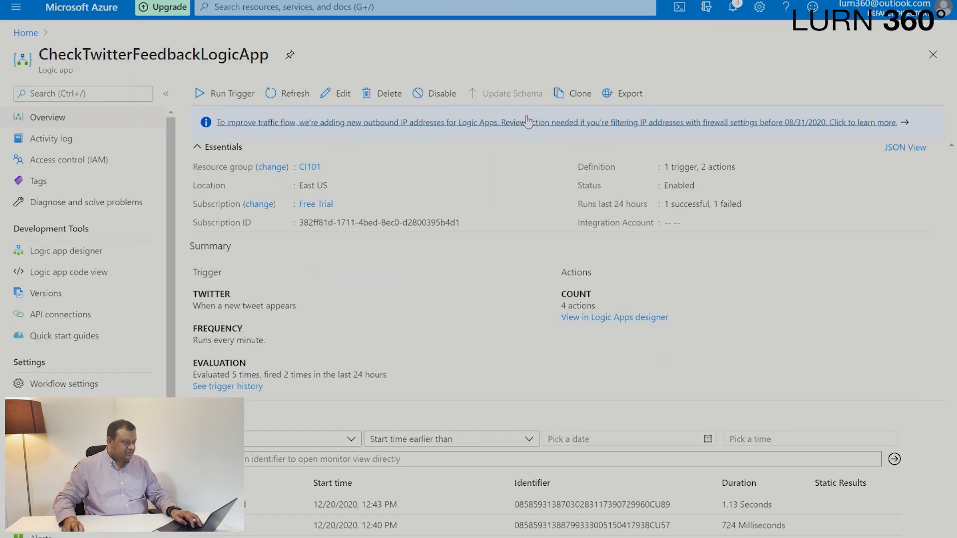
left_click(295, 94)
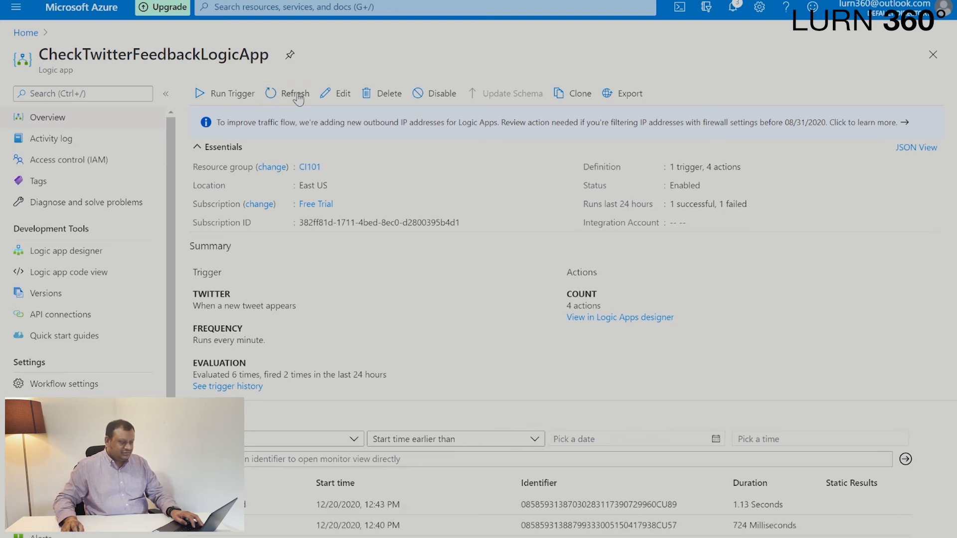
left_click(234, 99)
left_click(259, 115)
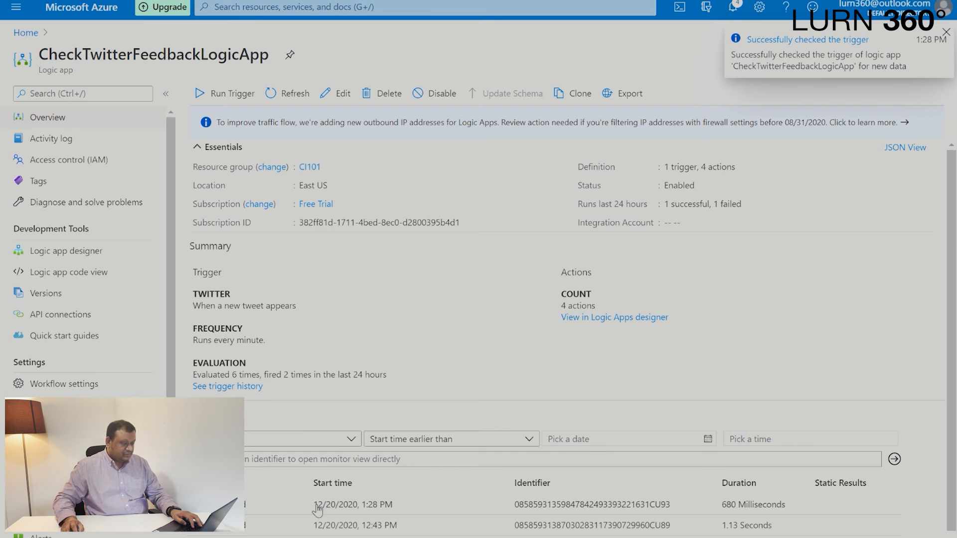
Open the newest logic app run, collapse the runs history and examine the Detect Sentiment score and the condition's result.
left_click(378, 506)
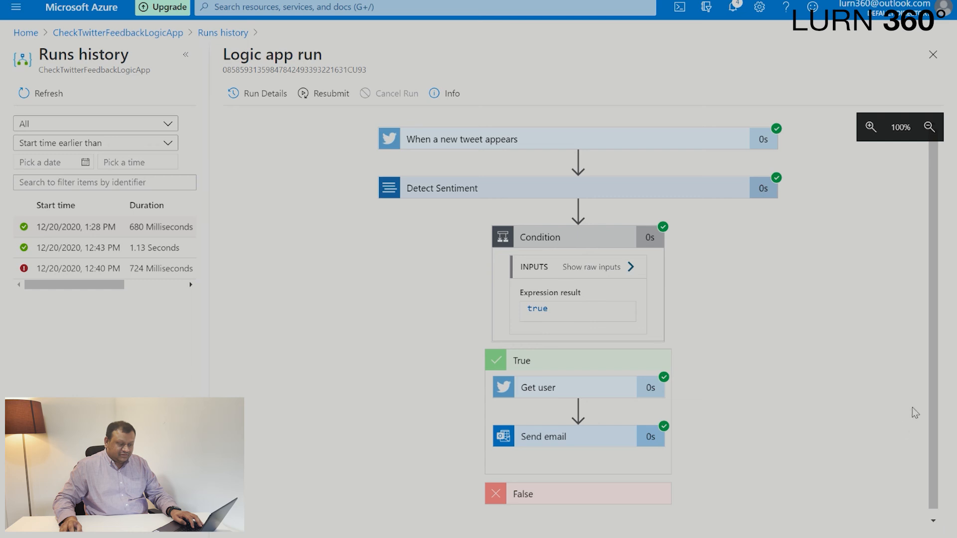
left_click(189, 55)
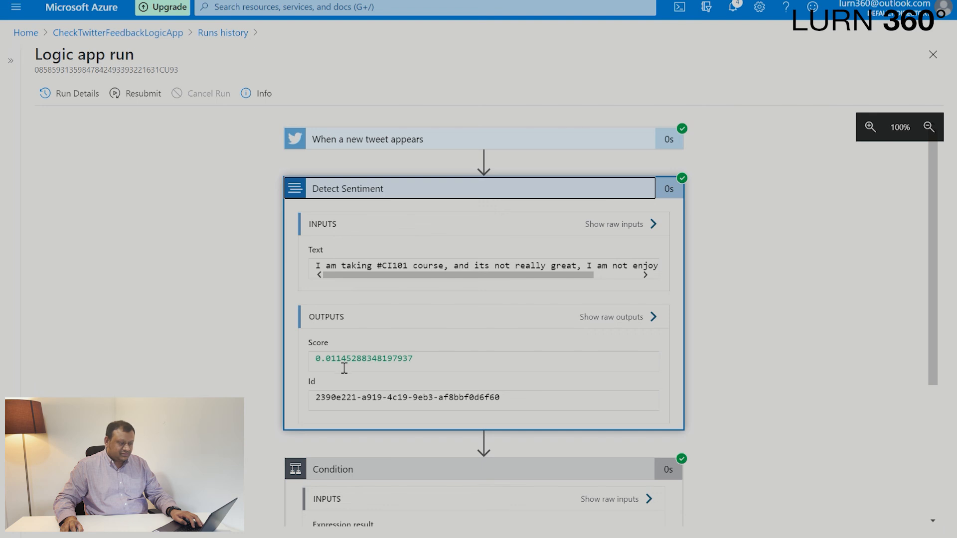
scroll(464, 295, "down", 4)
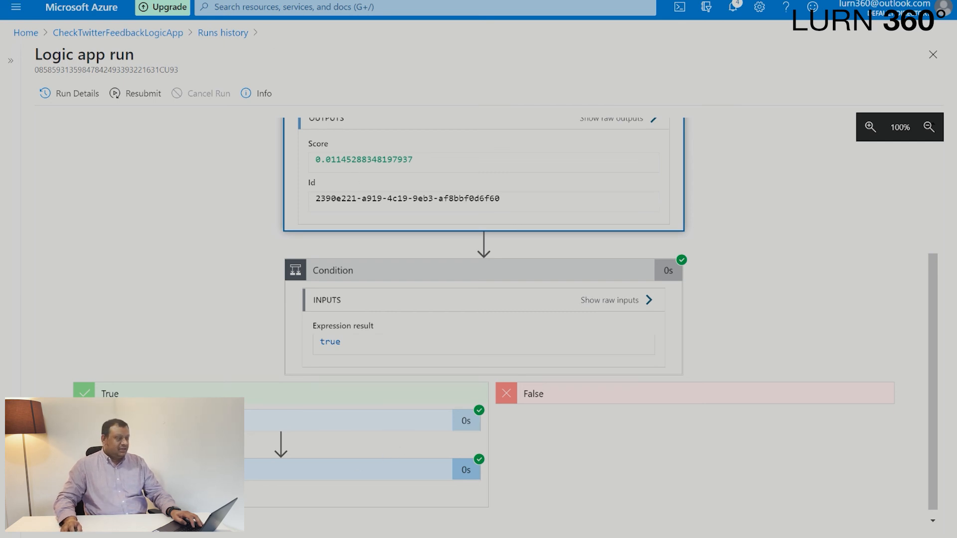
Switch to Twitter and delete the negative #CI101 test tweet from the home timeline.
left_click(319, 1)
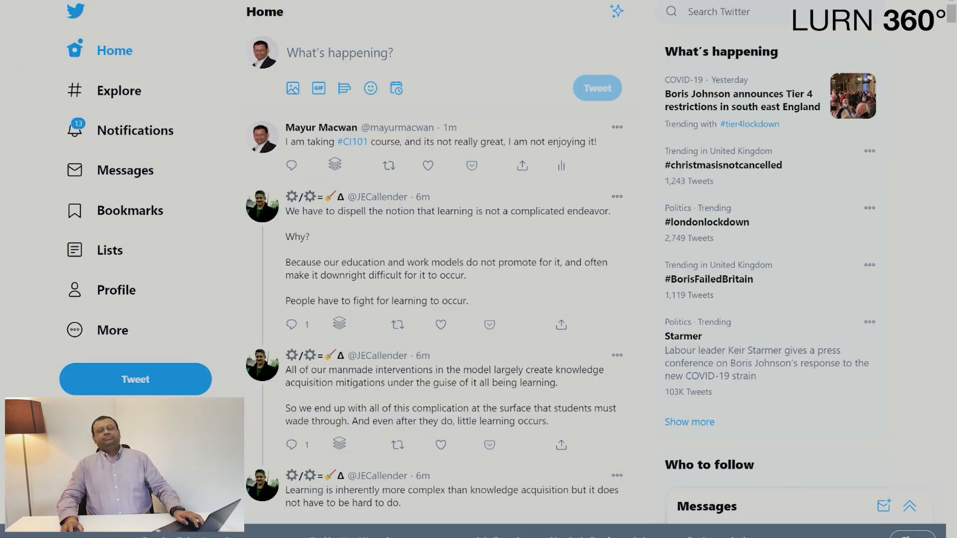
left_click(617, 128)
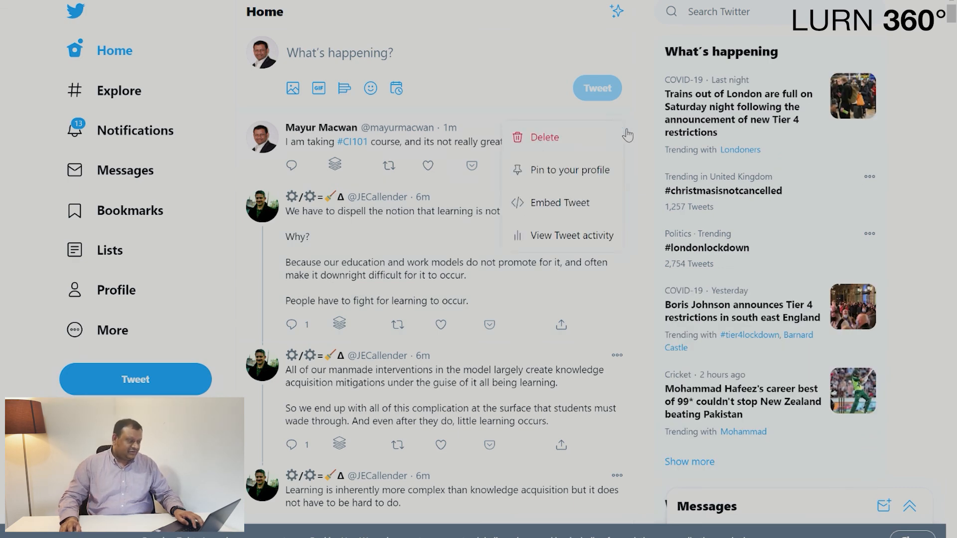
left_click(583, 141)
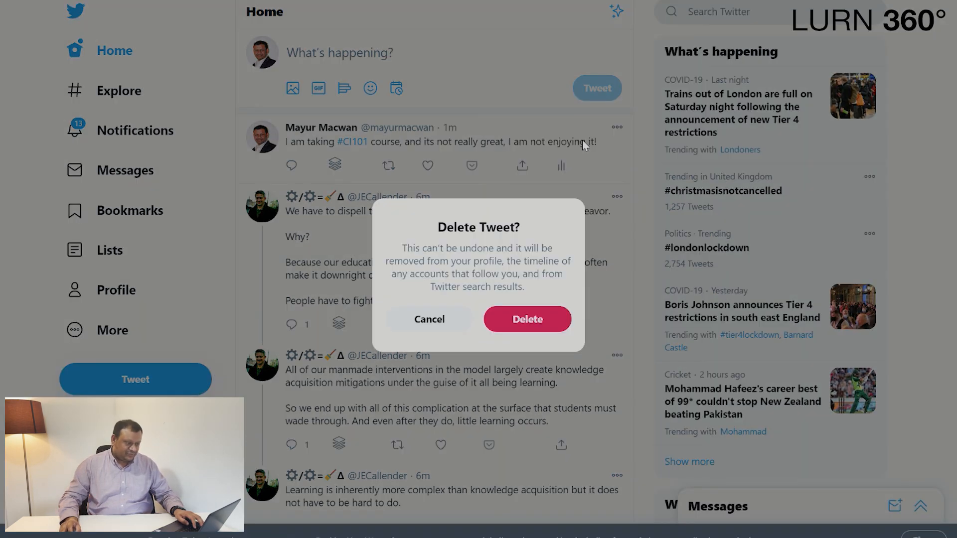
left_click(527, 319)
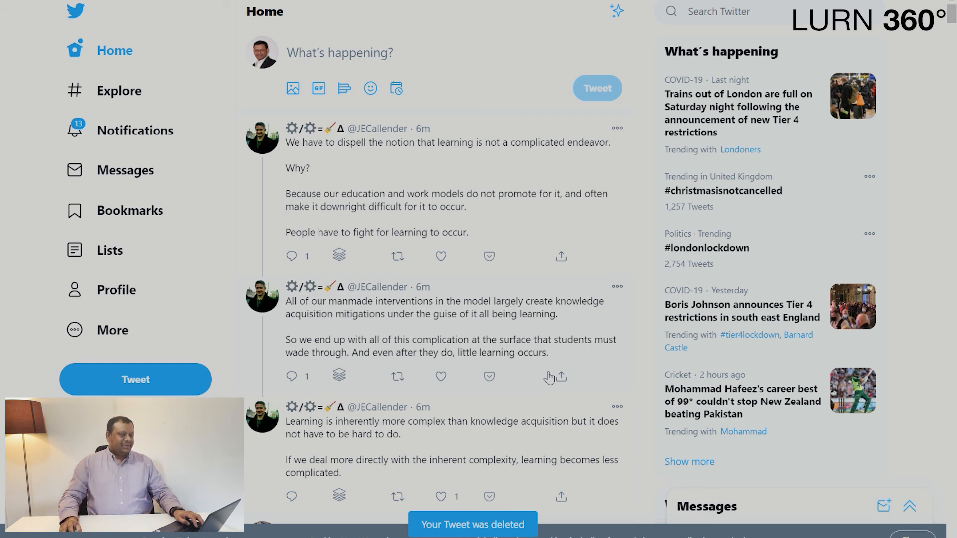